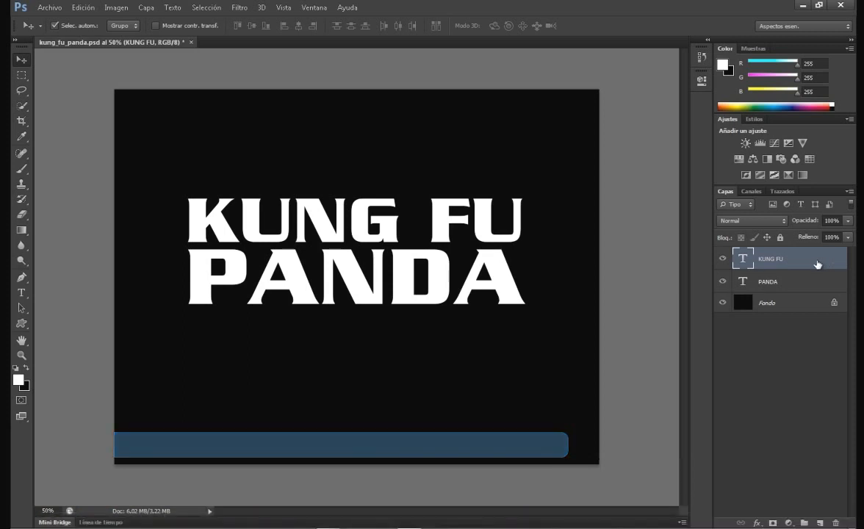
Step: Warp the KUNG FU text with the Arco superior style and a bend of -12%
click(21, 293)
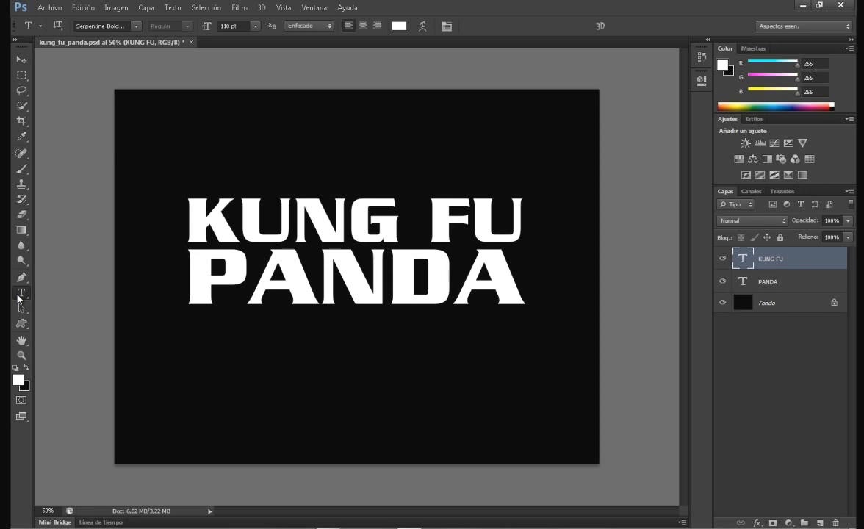
click(423, 26)
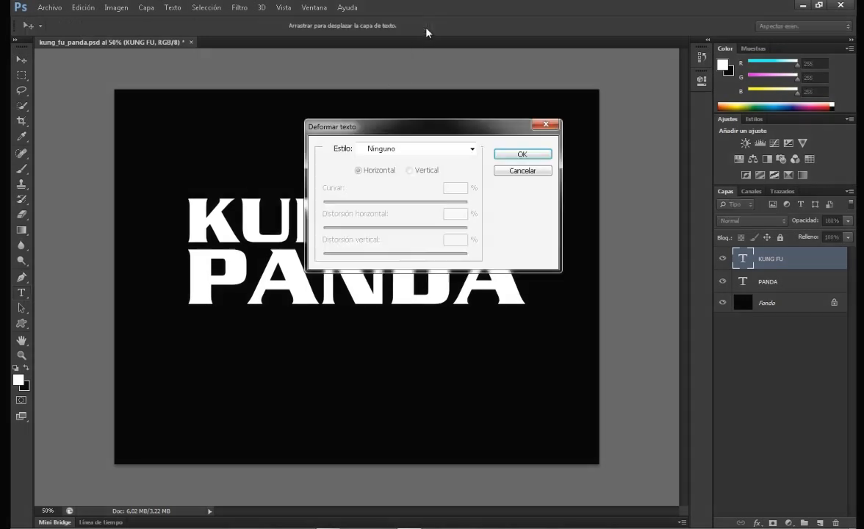
click(399, 148)
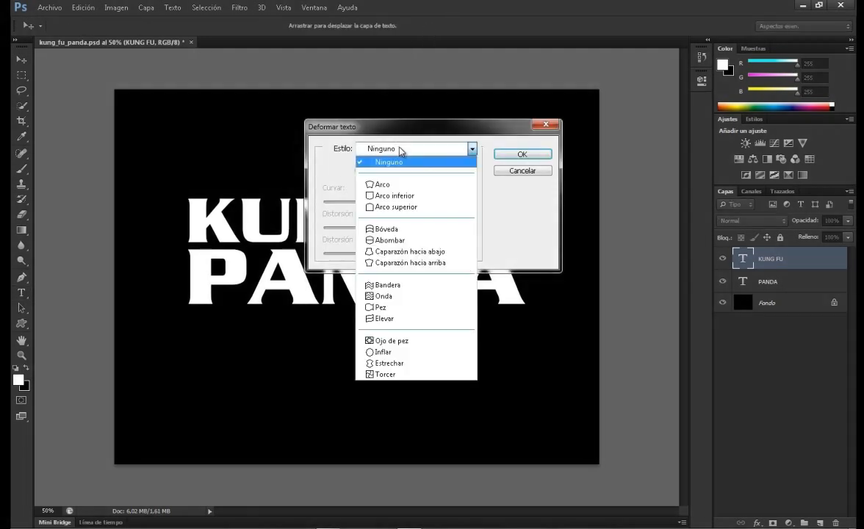
click(394, 206)
click(435, 191)
text(-12)
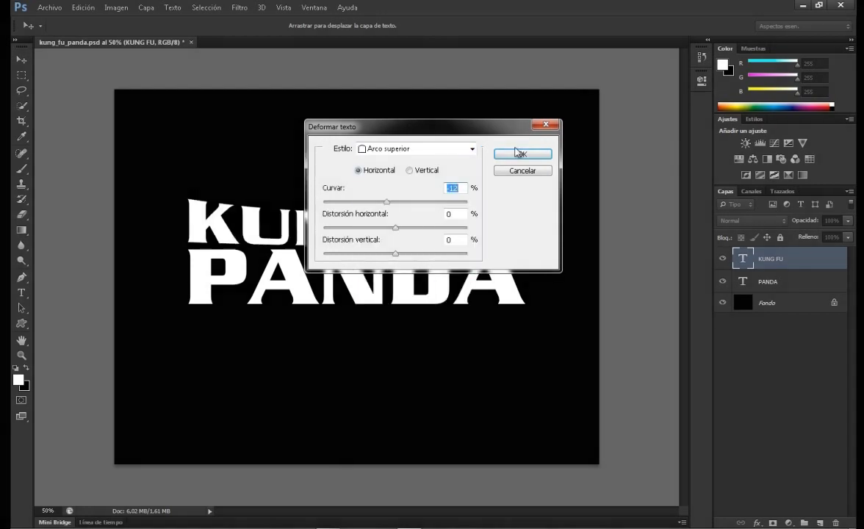
click(519, 155)
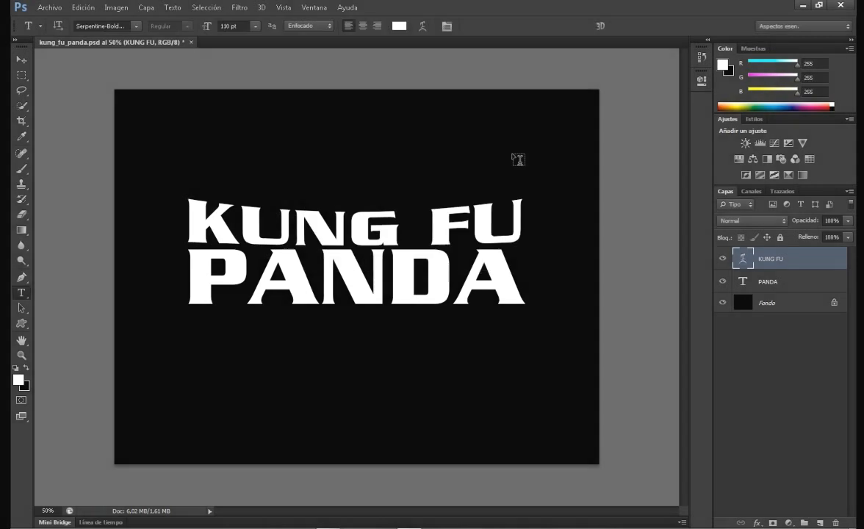
Step: Warp the PANDA text with the Arco inferior style and a bend of -25%
click(787, 282)
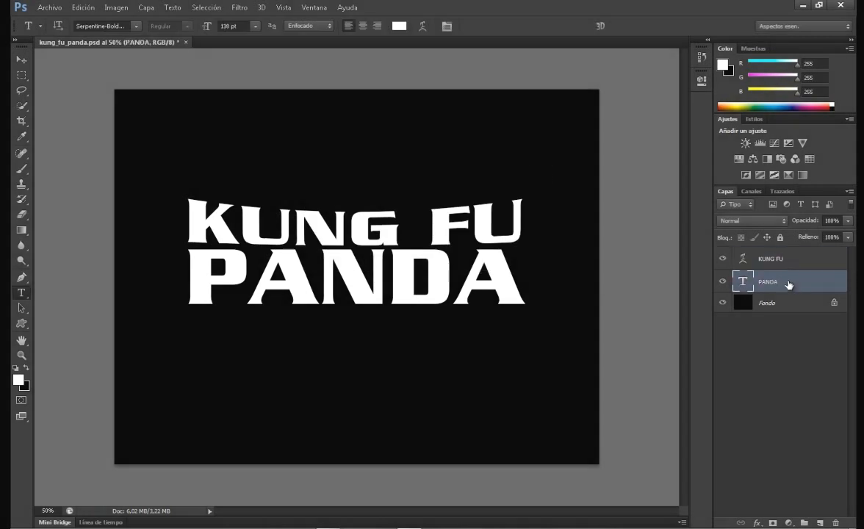
click(422, 26)
click(400, 149)
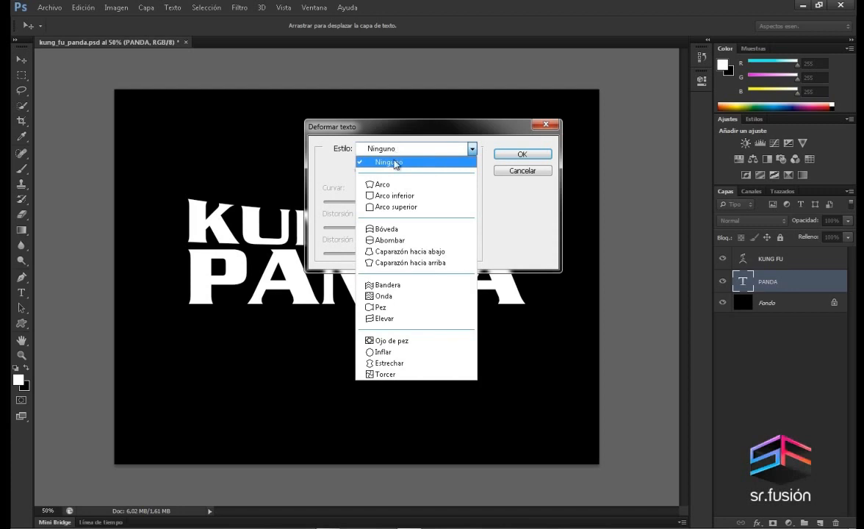
click(394, 195)
double_click(455, 189)
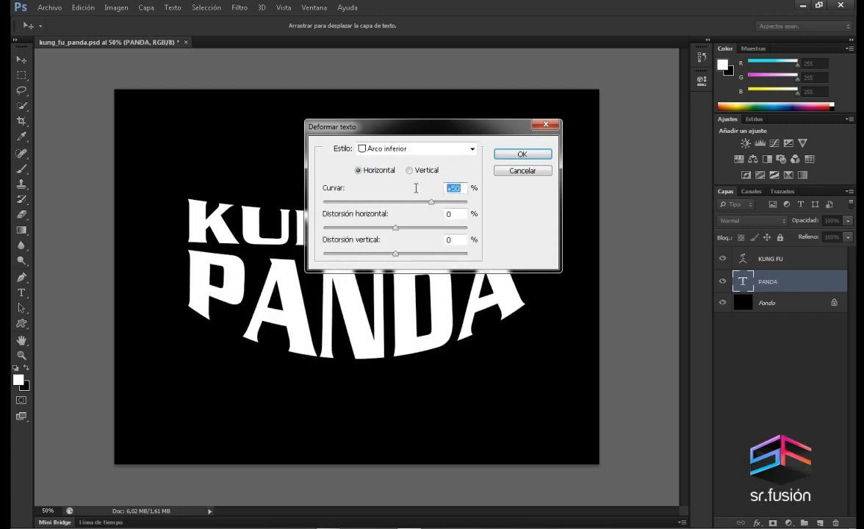
text(-25)
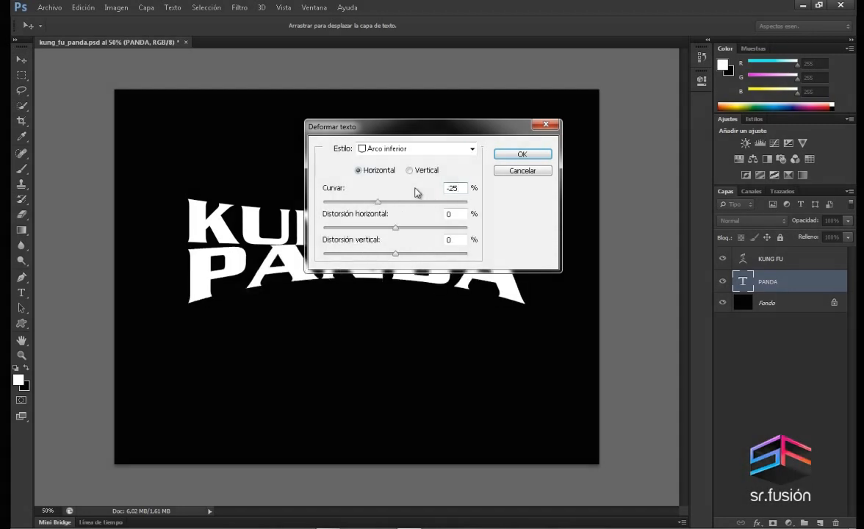
click(521, 155)
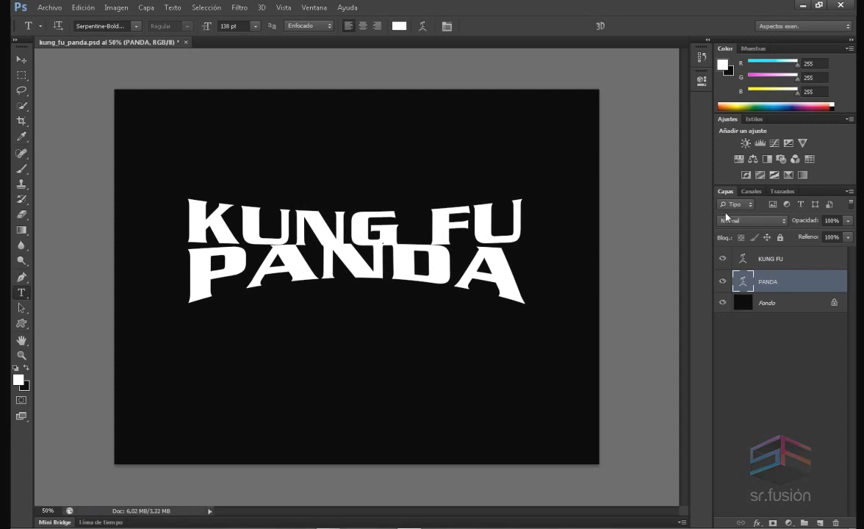
Step: Nudge the KUNG FU text layer slightly upward to leave a small gap above the PANDA text
click(767, 259)
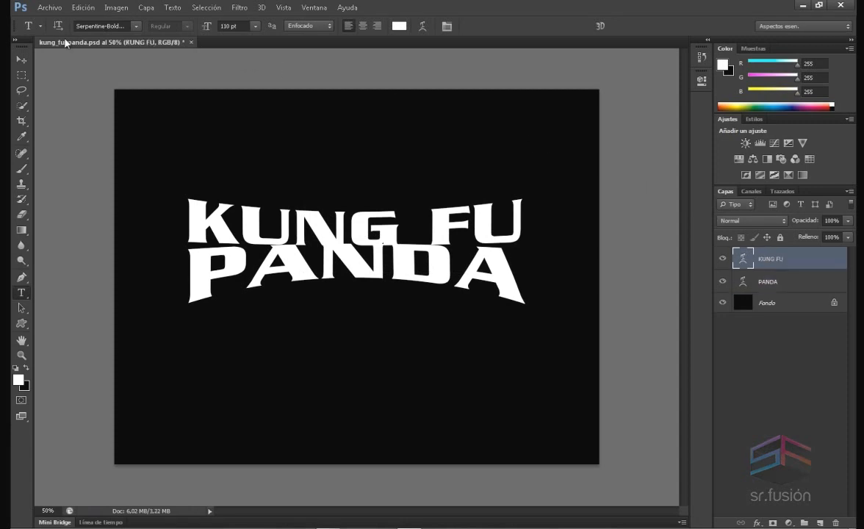
click(21, 59)
key(Up)
key(Up)
key(Up)
key(Up)
key(Up)
key(Up)
key(Up)
key(Up)
key(Up)
key(Up)
key(Up)
key(Up)
key(Up)
key(Up)
key(Up)
key(Up)
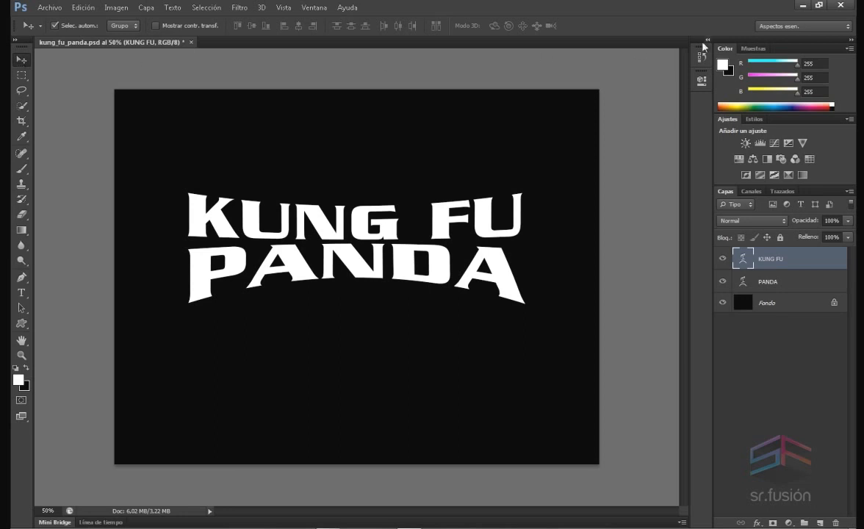
Step: Switch to the 3D workspace and create a 3D extrusion from the KUNG FU layer
click(793, 26)
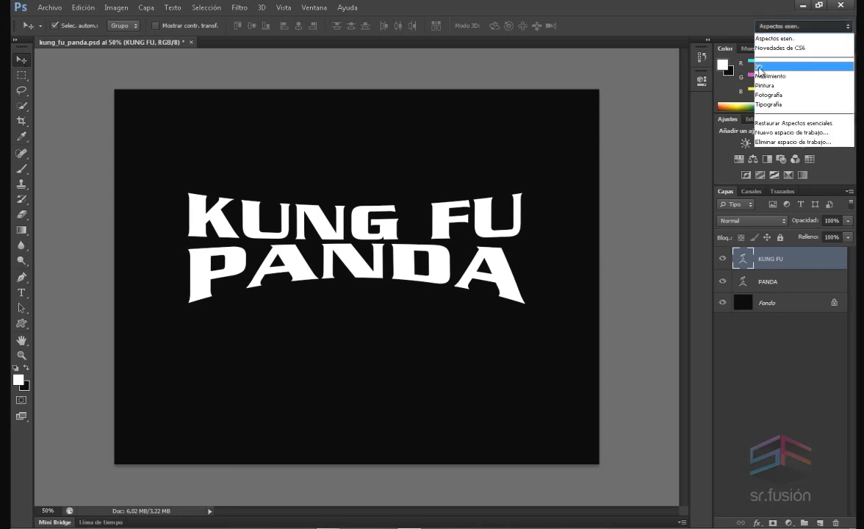
click(759, 67)
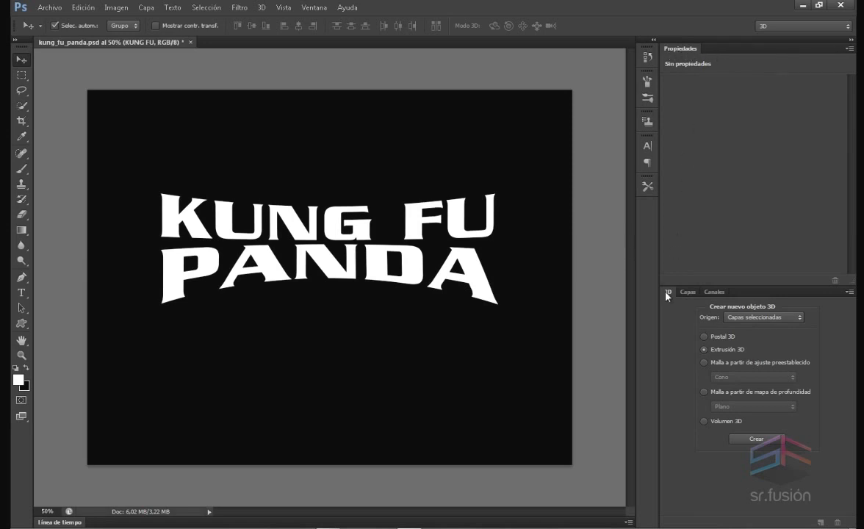
click(688, 292)
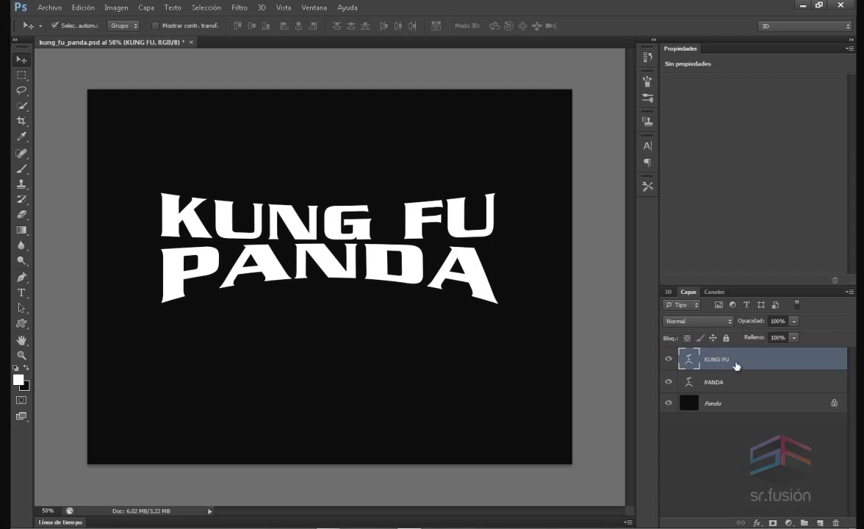
click(668, 292)
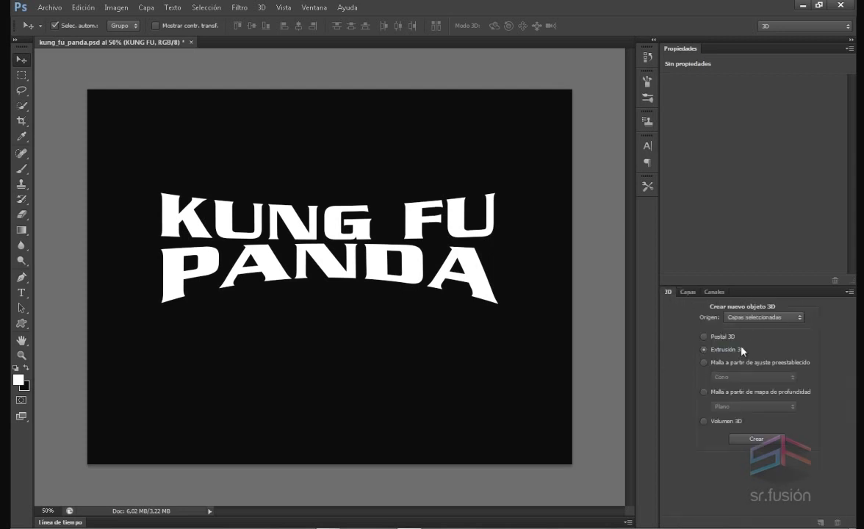
click(760, 439)
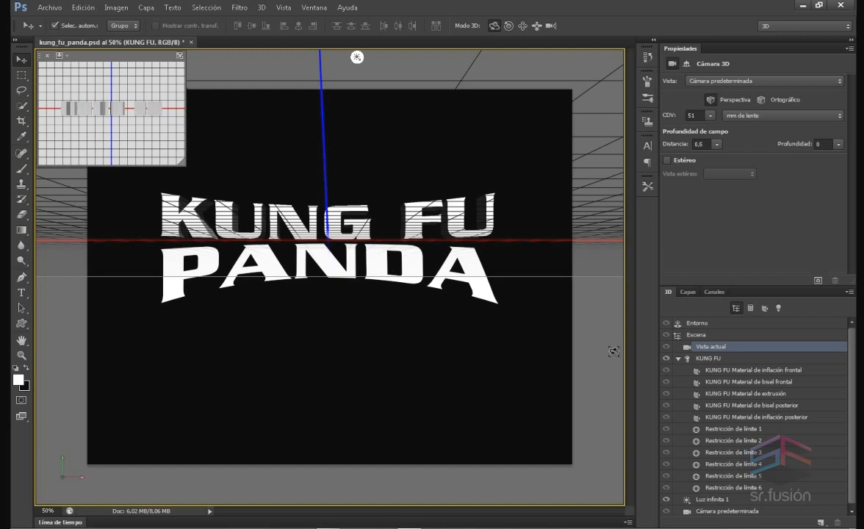
Step: Set the extrusion depth of the KUNG FU mesh to 20
click(709, 359)
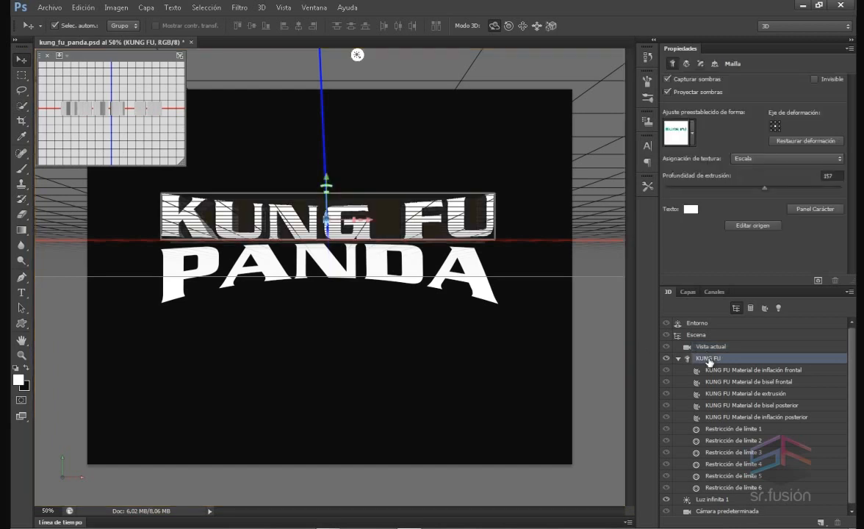
click(824, 176)
drag(835, 177, 791, 187)
text(20)
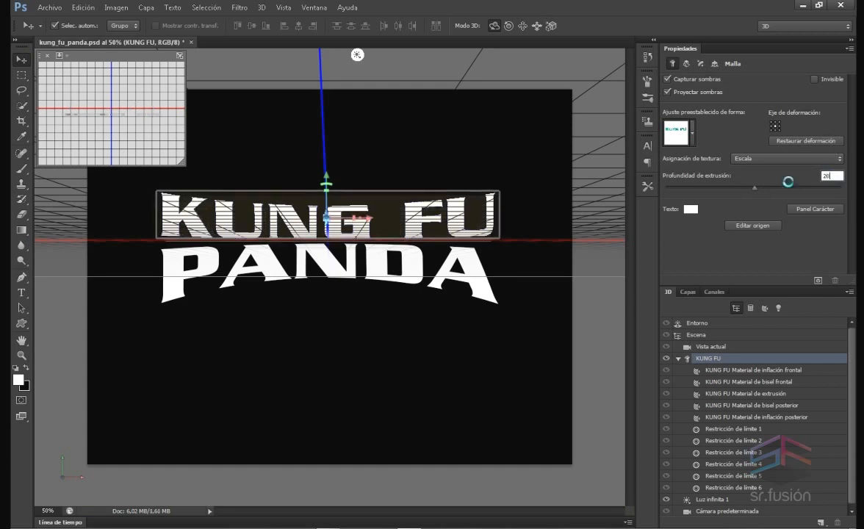
Step: Create a 3D extrusion from the PANDA text layer
click(688, 293)
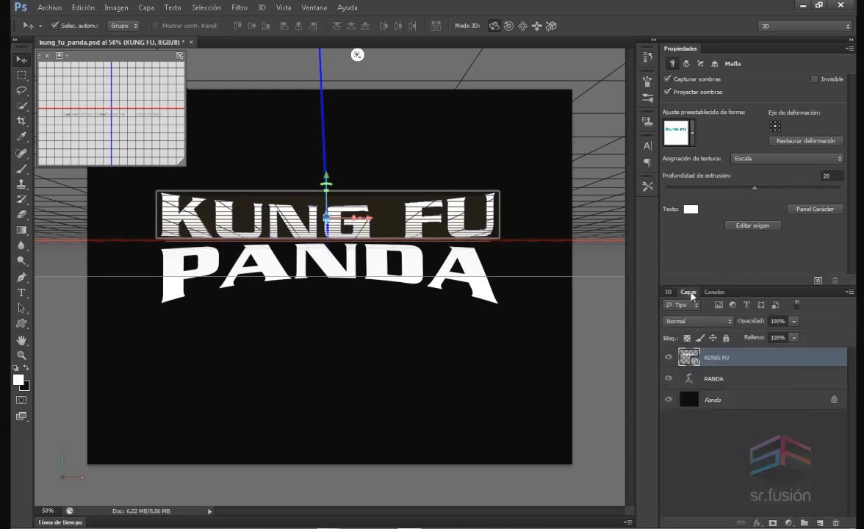
click(712, 378)
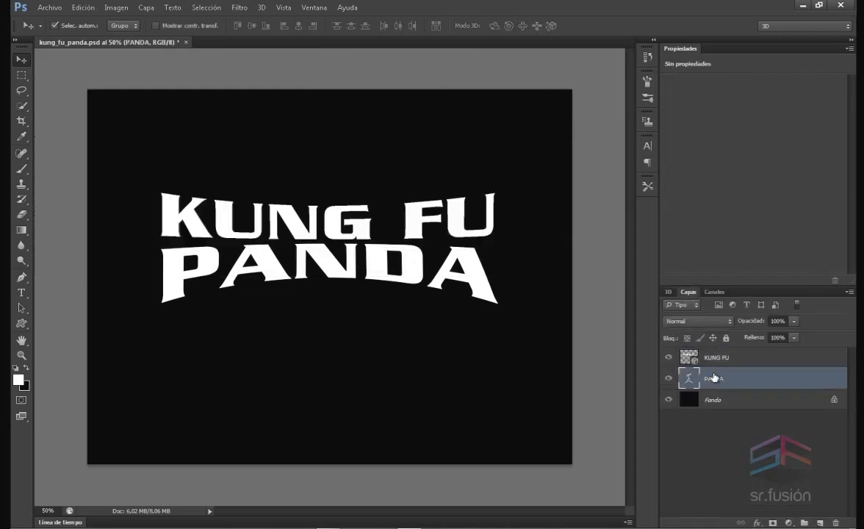
click(668, 292)
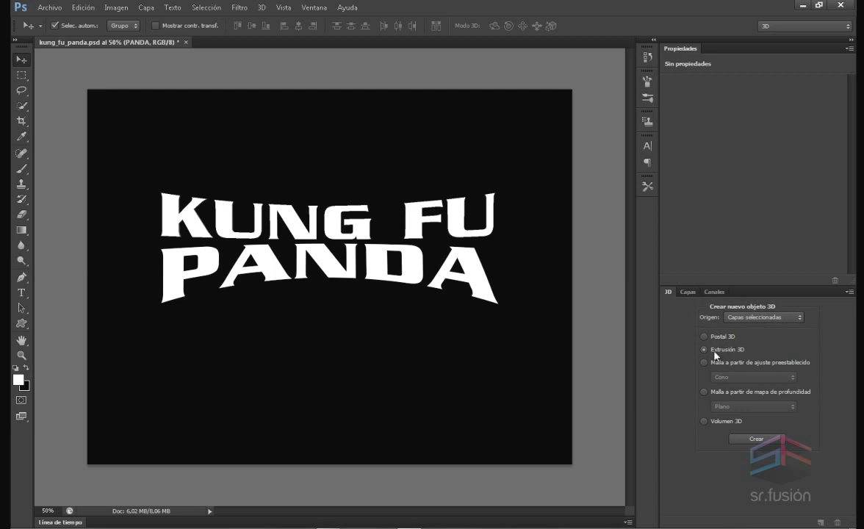
click(757, 440)
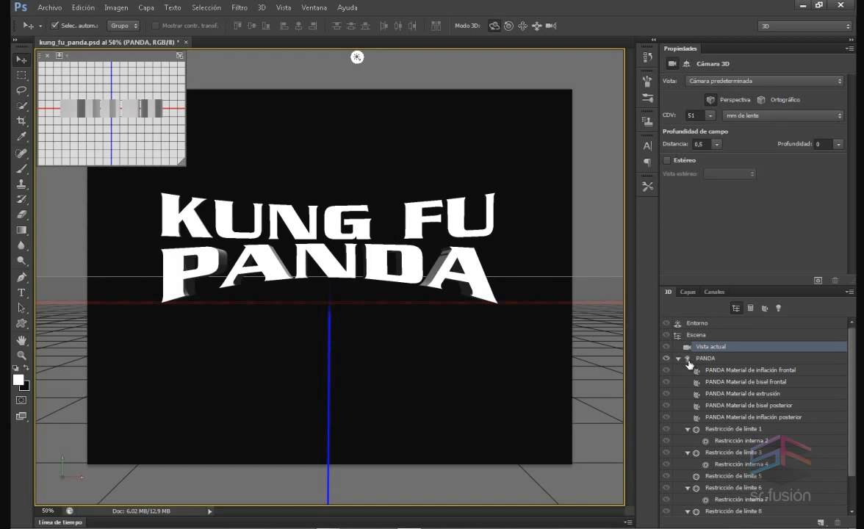
Step: Set the extrusion depth of the PANDA mesh to 20
click(707, 359)
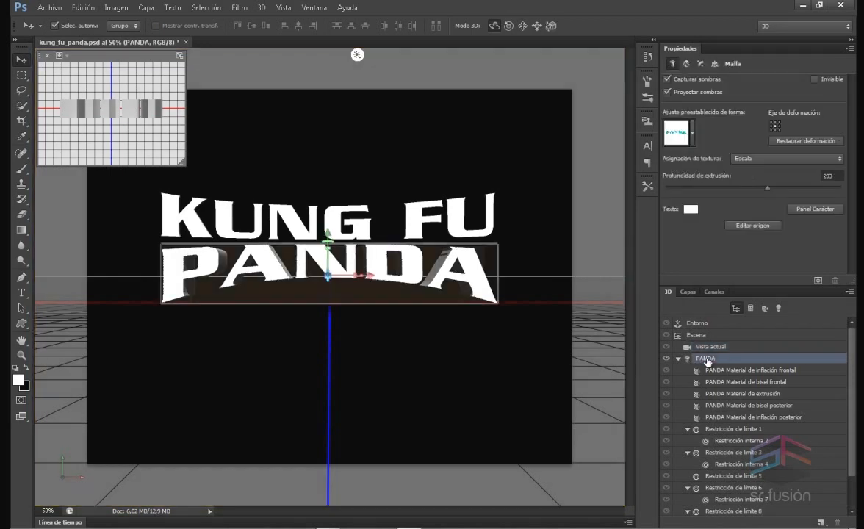
click(832, 176)
text(20)
key(Return)
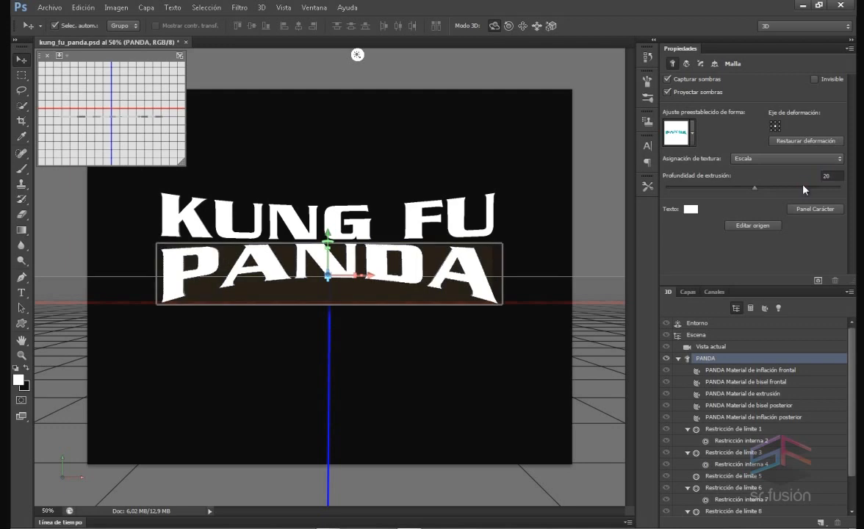
Step: Give the front cap of the PANDA mesh a bevel 10% wide with the single-arch contour preset
click(701, 64)
click(671, 127)
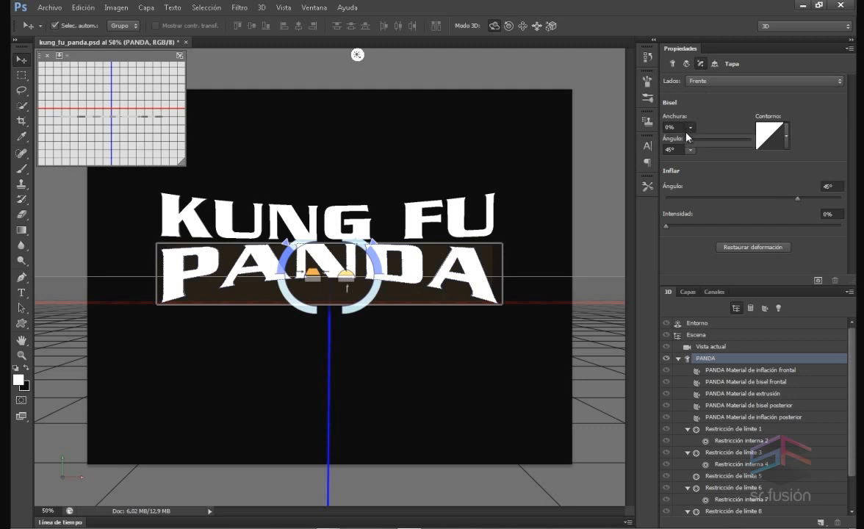
text(10)
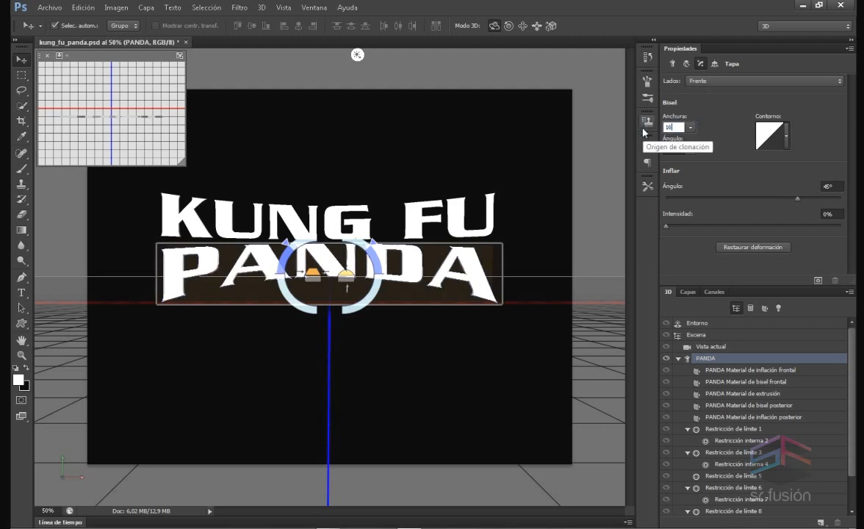
click(787, 136)
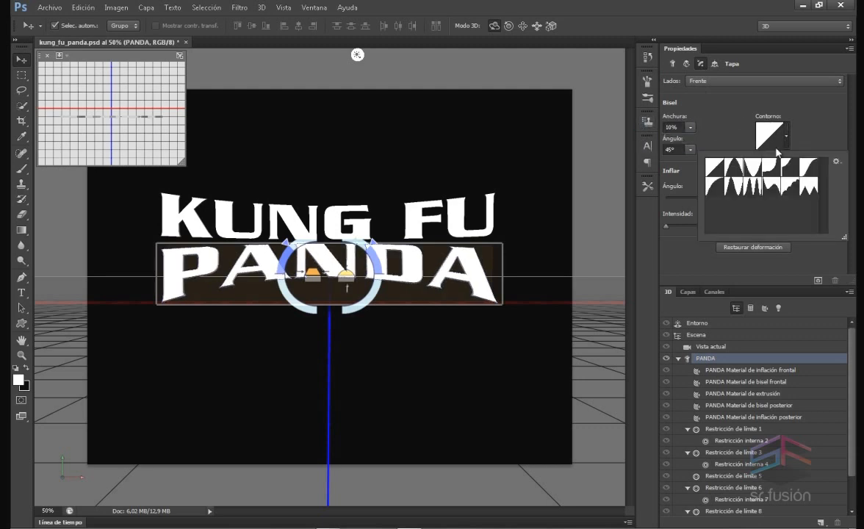
click(736, 175)
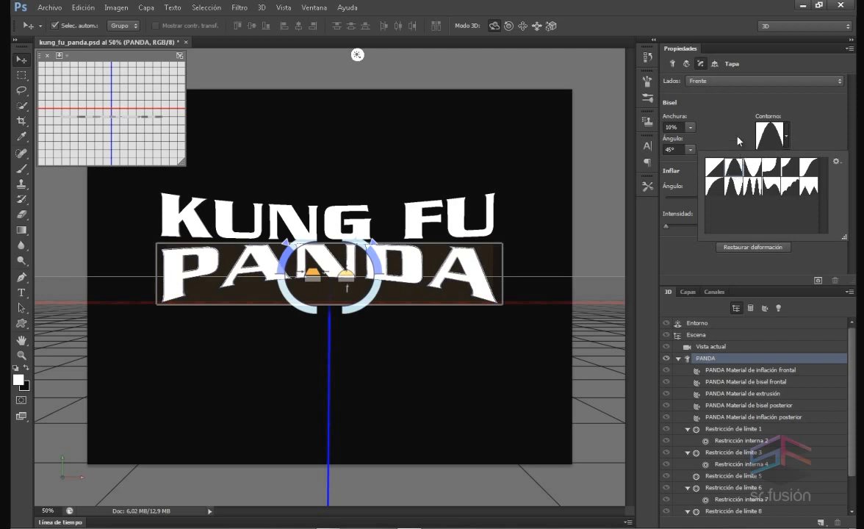
click(738, 140)
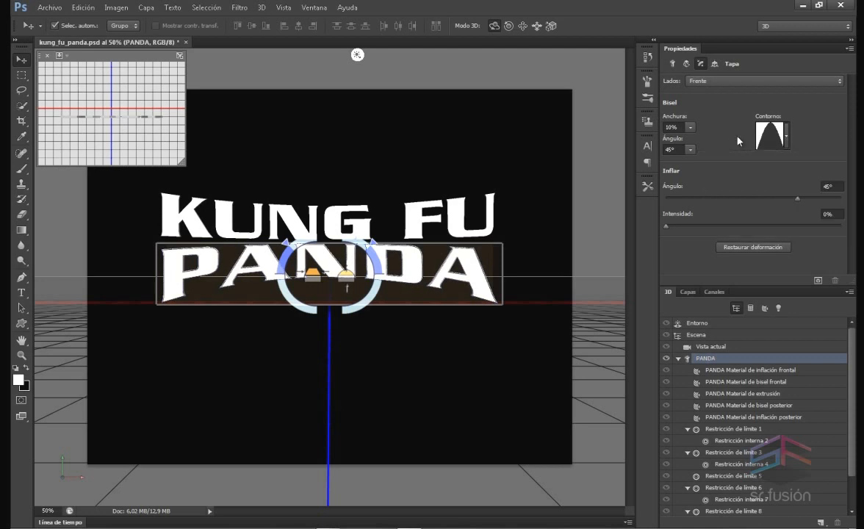
Step: Combine the KUNG FU and PANDA 3D layers into a single 3D layer
click(688, 292)
shift+click(736, 359)
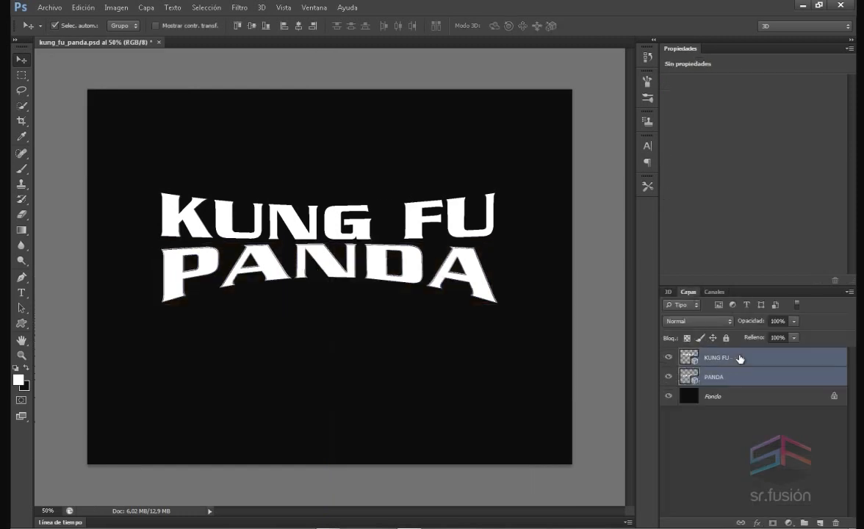
click(263, 8)
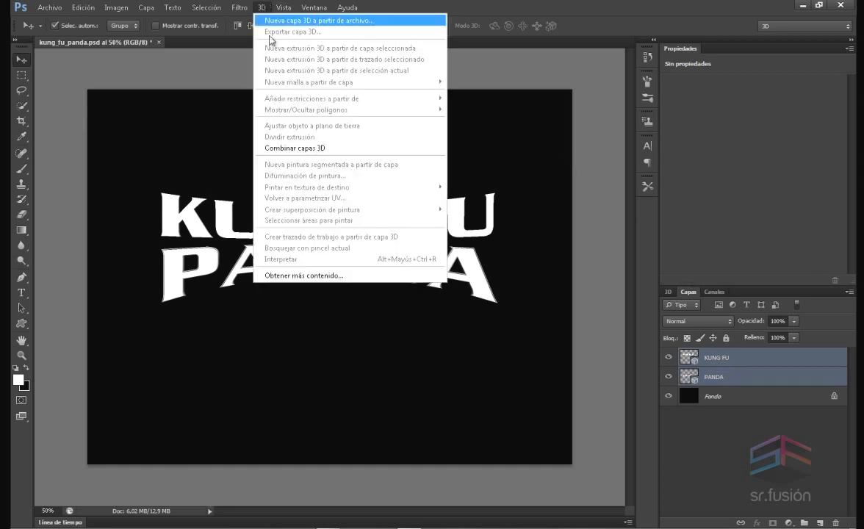
click(279, 148)
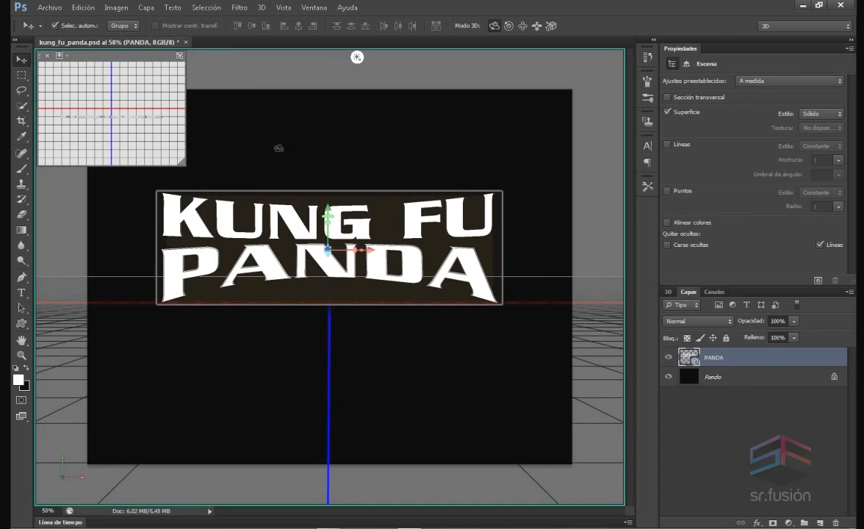
Step: Set the current view camera's position to X -238, Y 843 and Z 2119 in the 3D scene
click(669, 291)
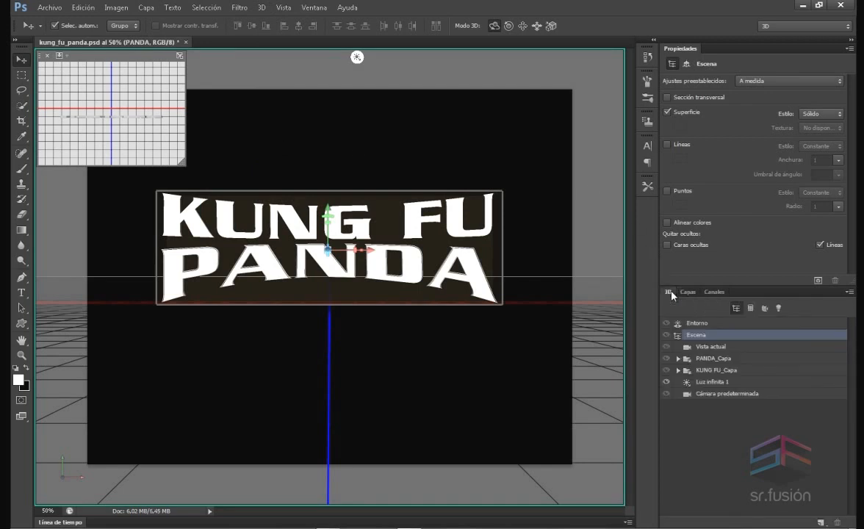
click(686, 65)
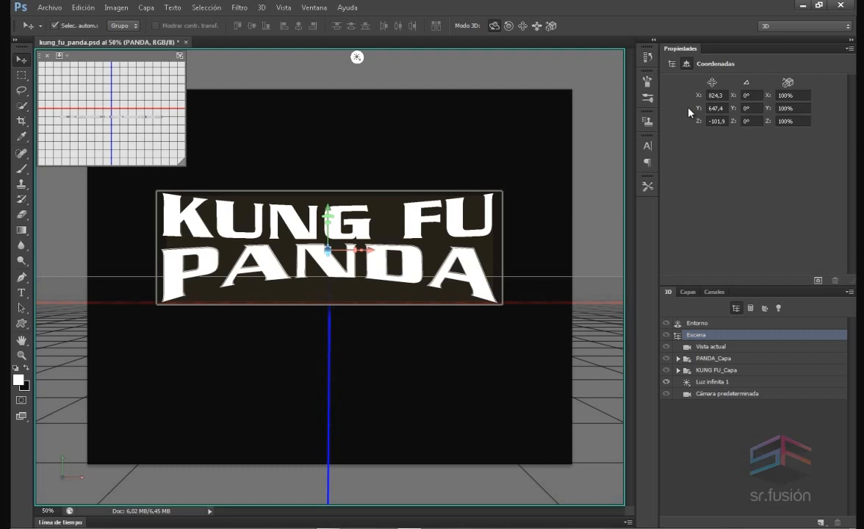
click(710, 346)
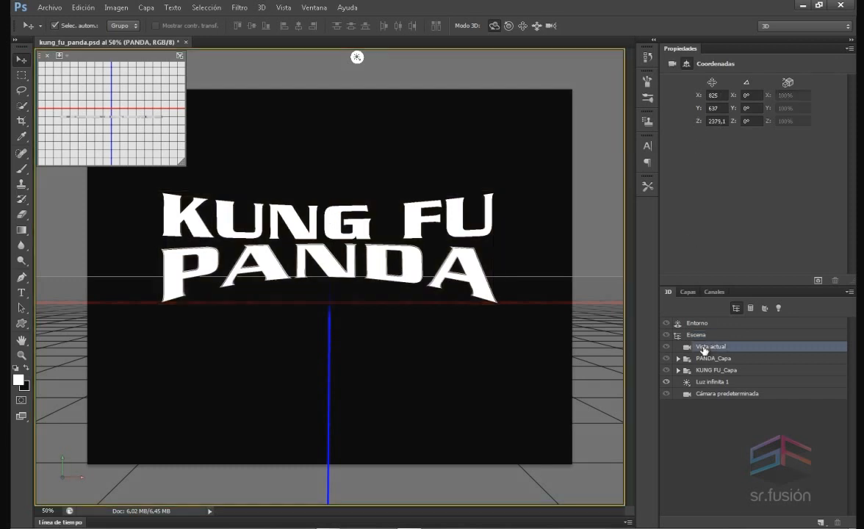
click(717, 95)
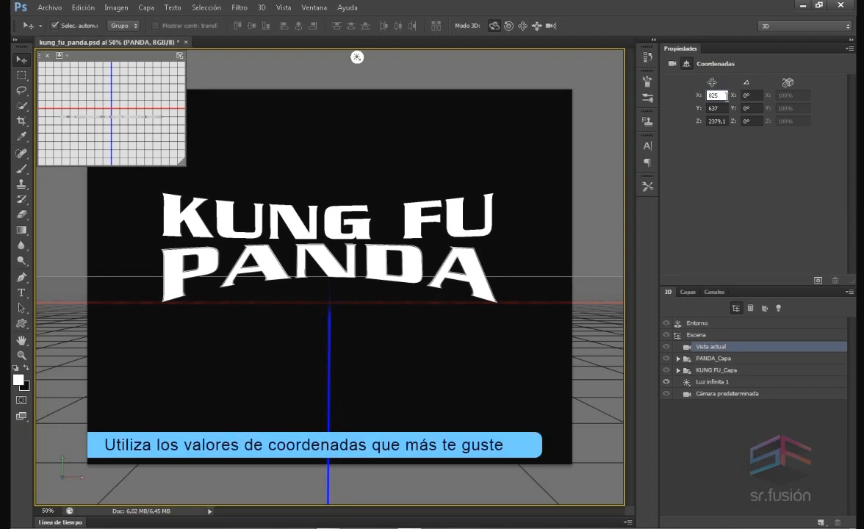
drag(721, 95, 644, 88)
text(-238)
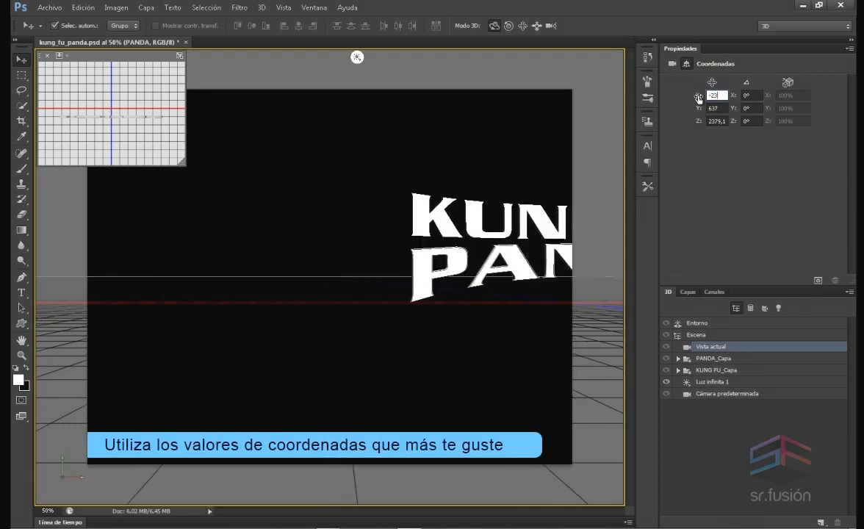
click(721, 109)
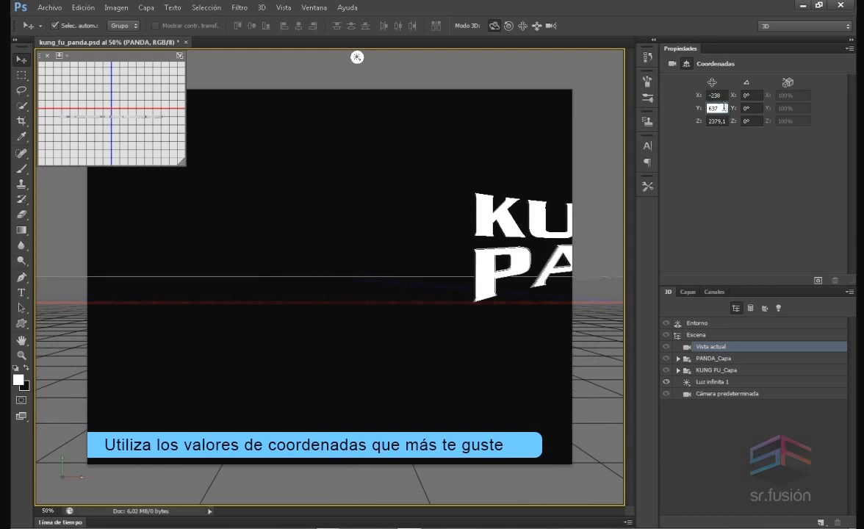
click(719, 111)
double_click(723, 108)
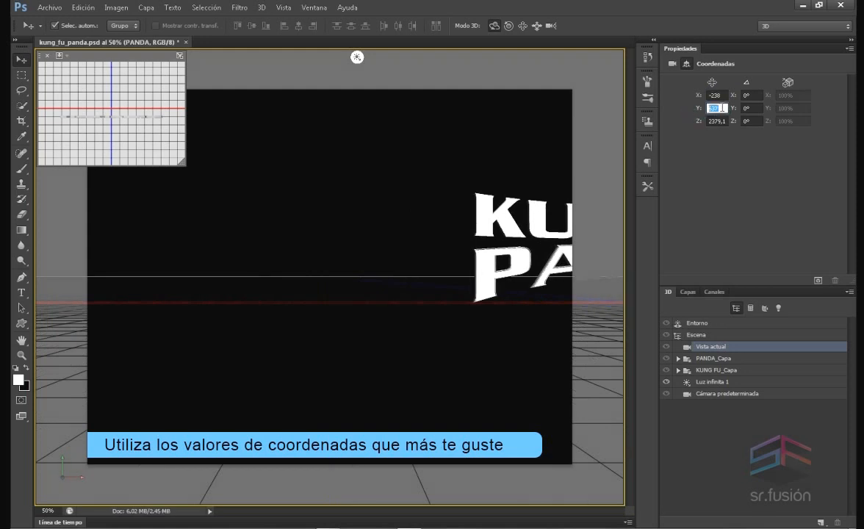
text(843)
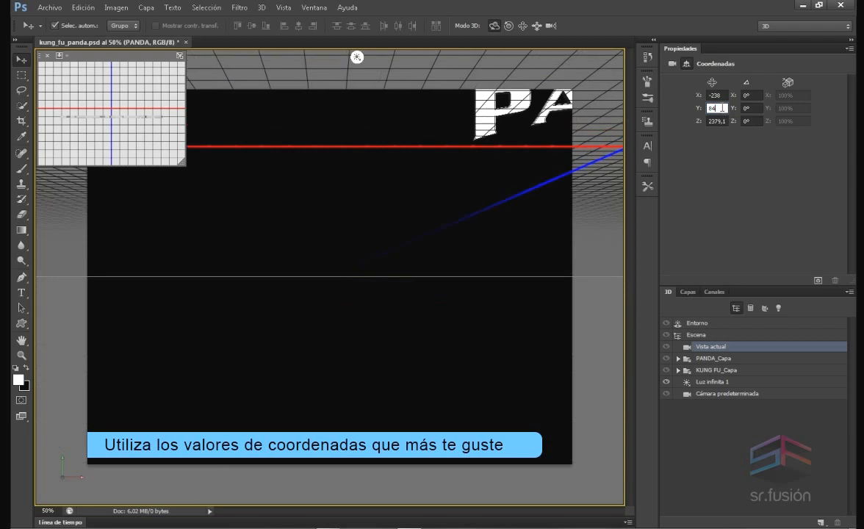
double_click(716, 121)
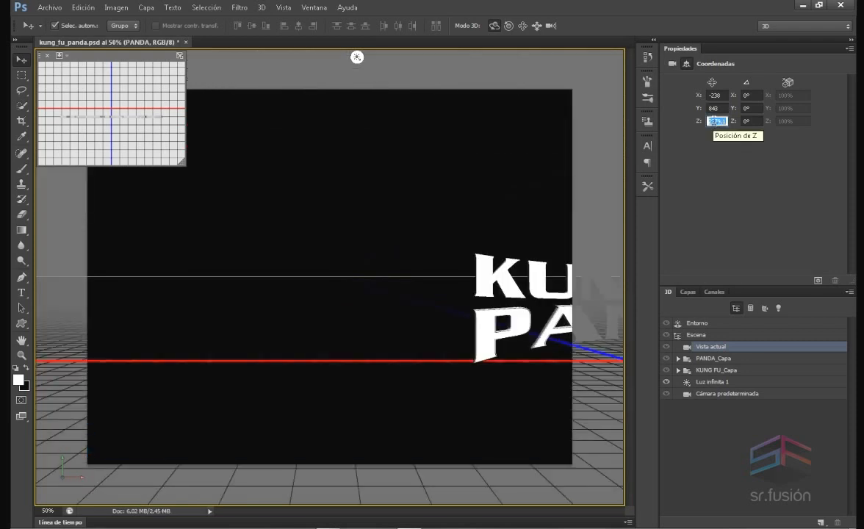
text(2319)
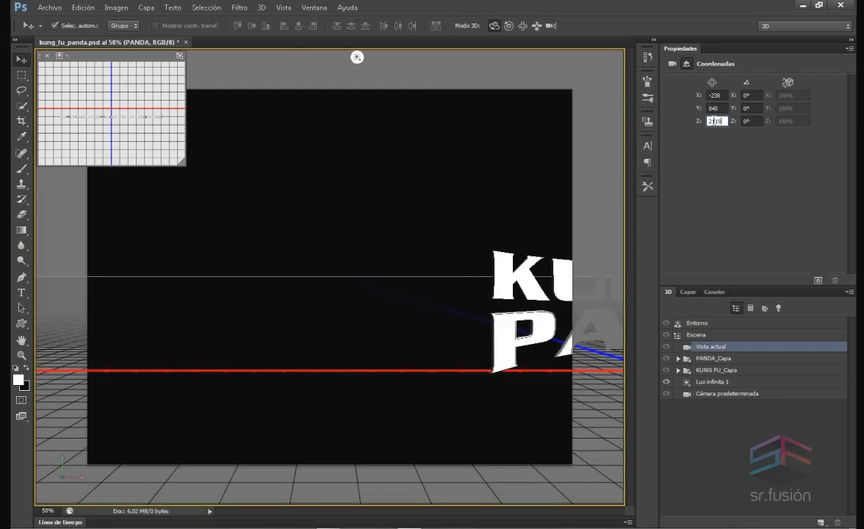
Step: Set the current view camera's rotation to 5° on X and -27° on Y
click(737, 96)
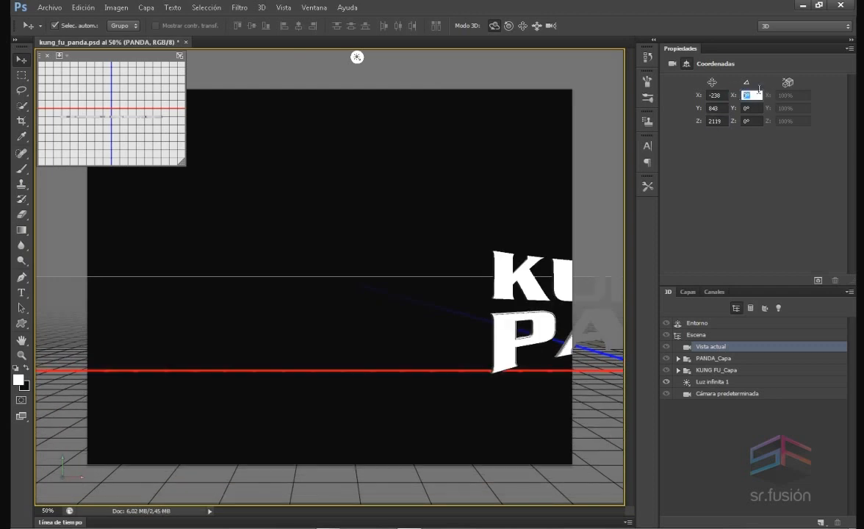
text(5)
key(Return)
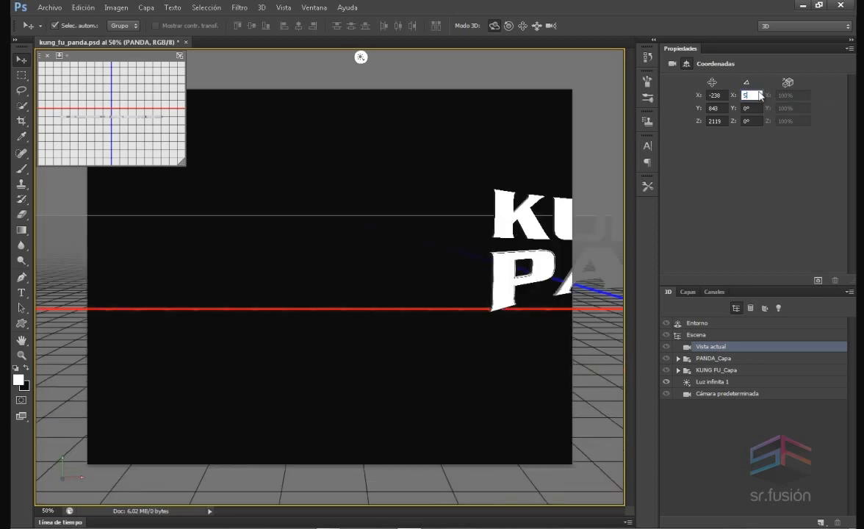
click(754, 110)
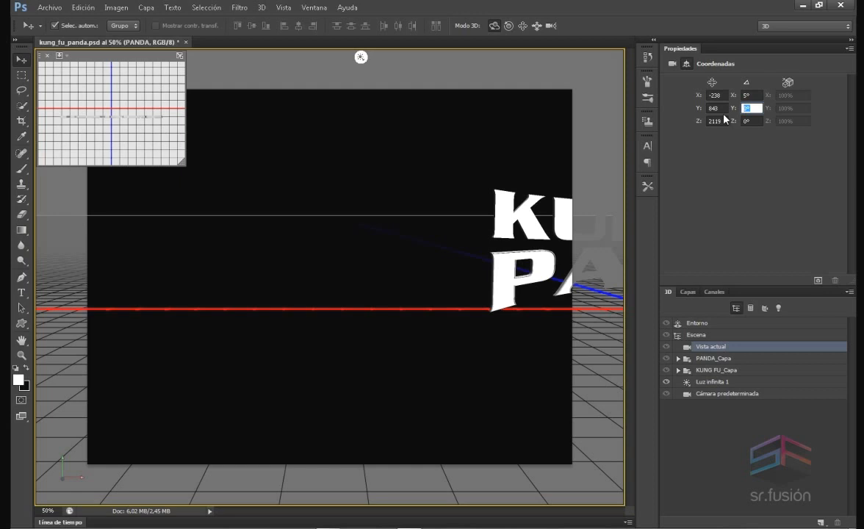
text(-27)
key(Return)
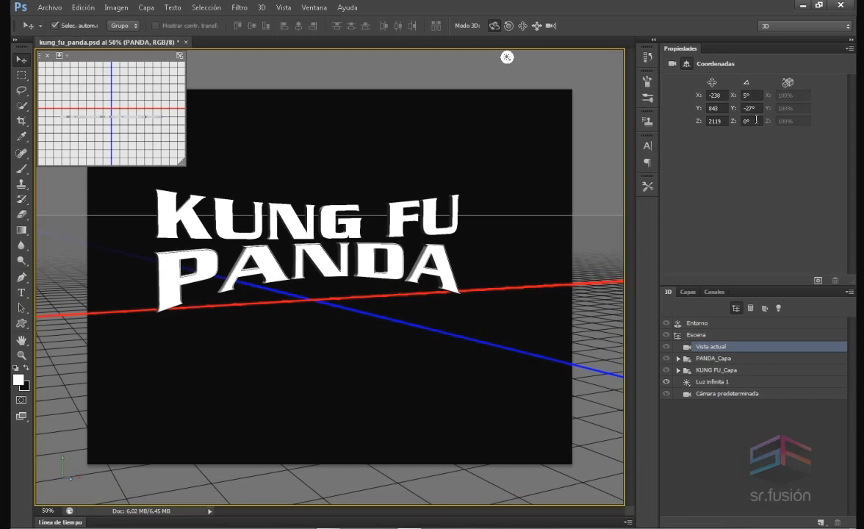
Step: Position the whole 3D scene at X 824, Y 624 and Z 70
click(701, 336)
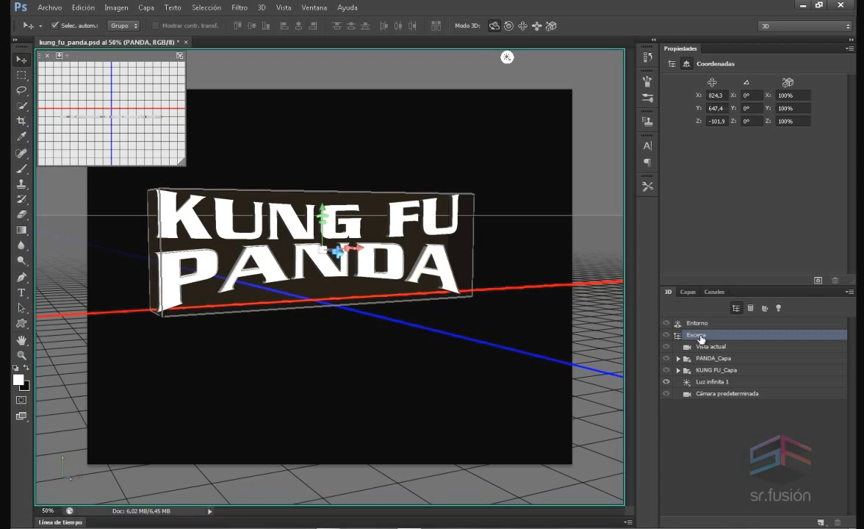
click(724, 96)
text(824)
key(Return)
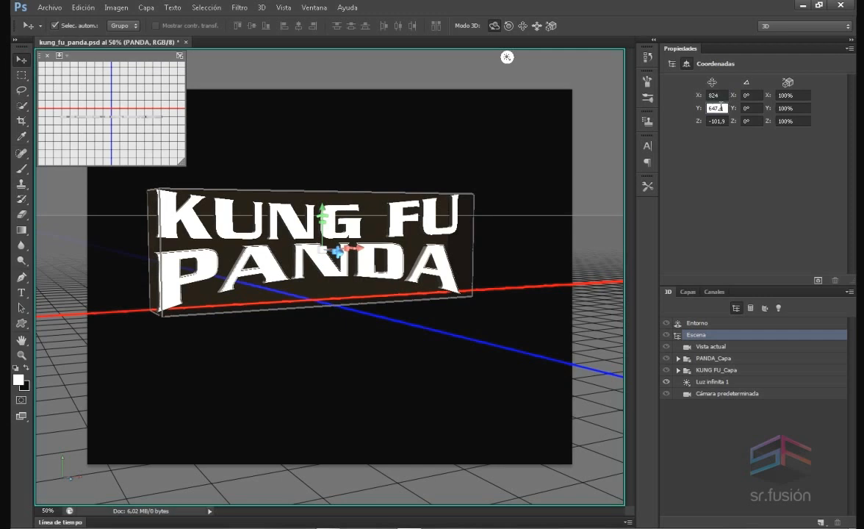
click(716, 108)
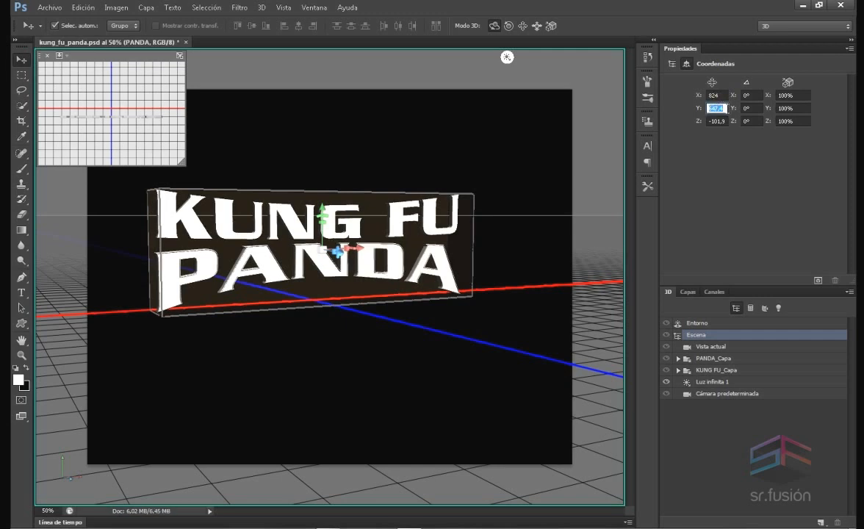
text(624)
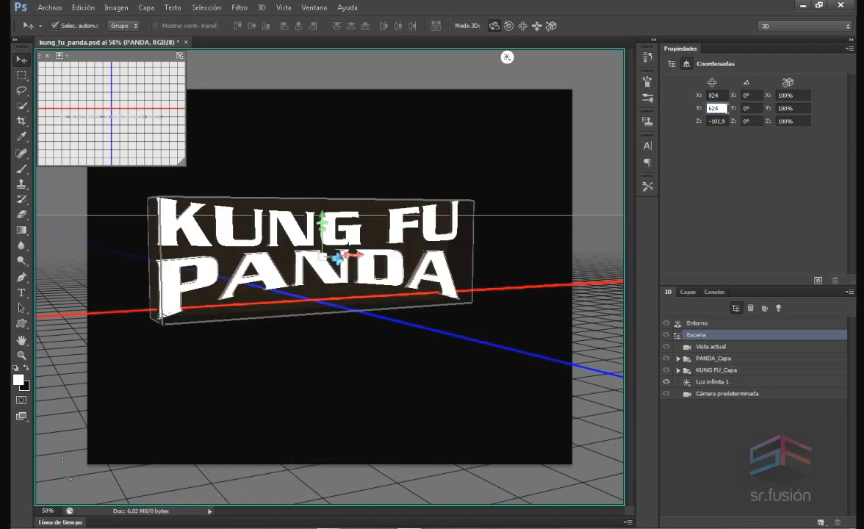
click(717, 121)
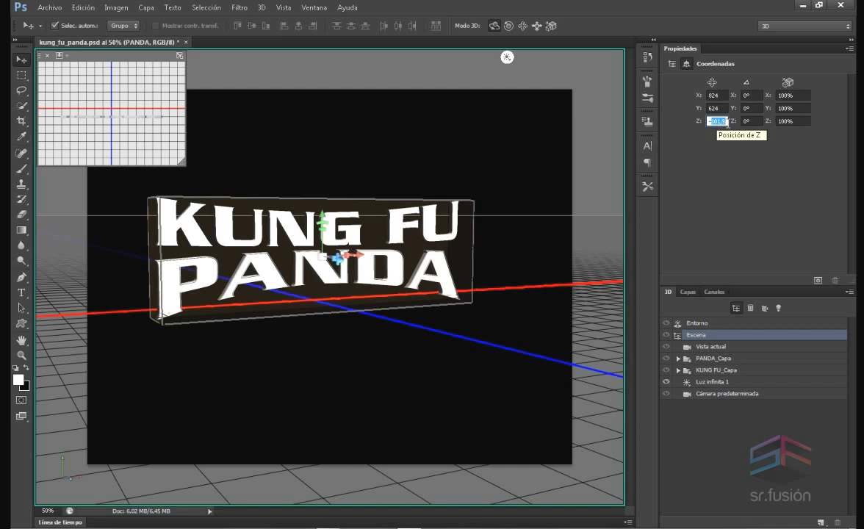
key(BackSpace)
text(70)
key(Return)
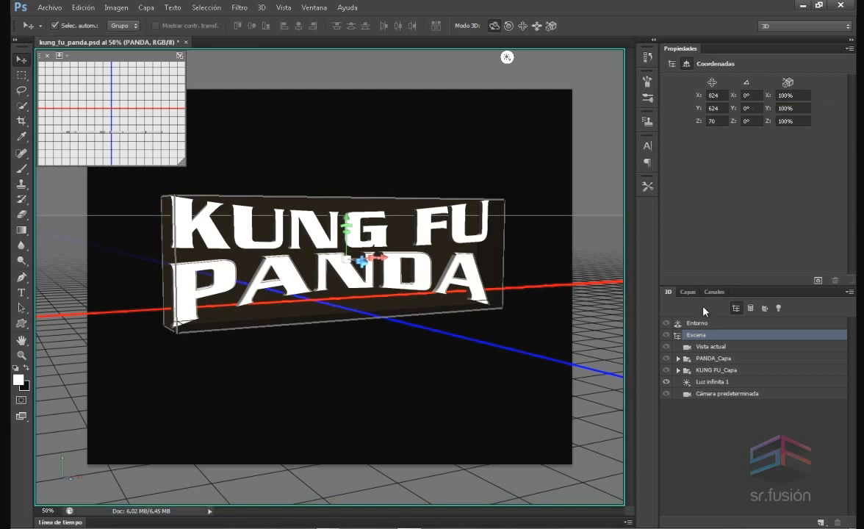
Step: Tilt the KUNG FU mesh around its X axis to about -27.7°
click(679, 358)
click(678, 358)
click(707, 371)
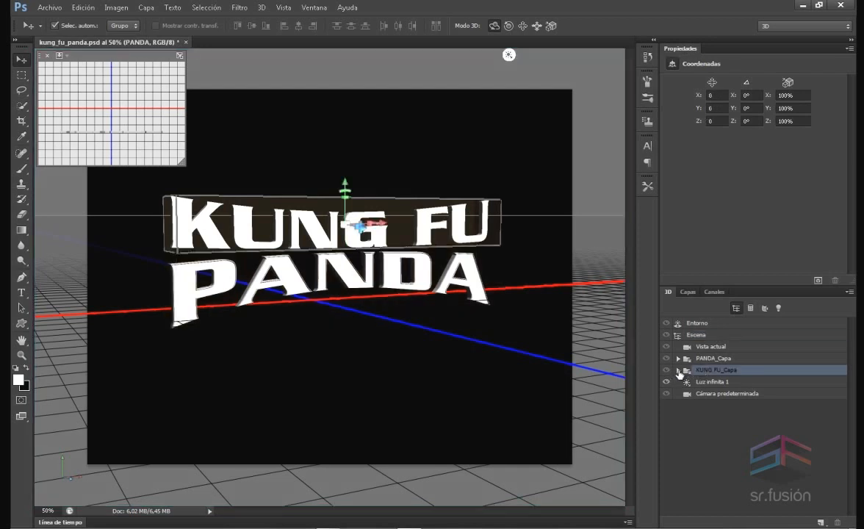
click(678, 370)
click(706, 382)
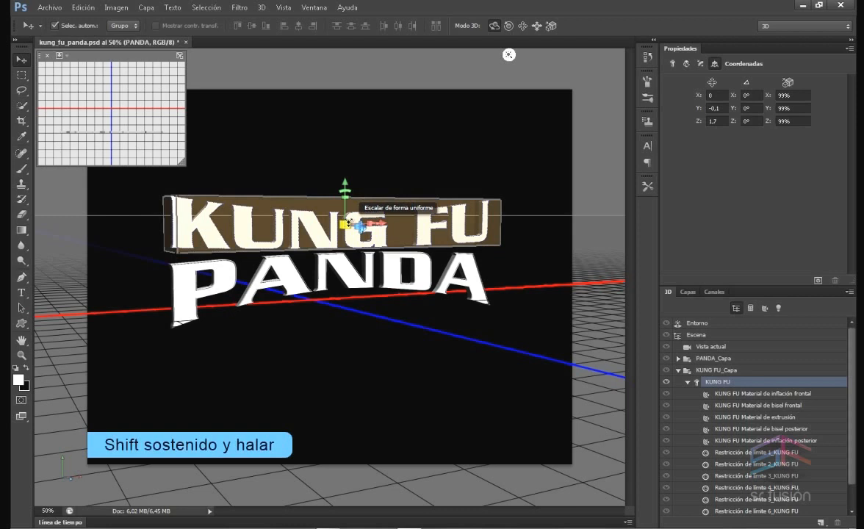
drag(347, 223, 496, 60)
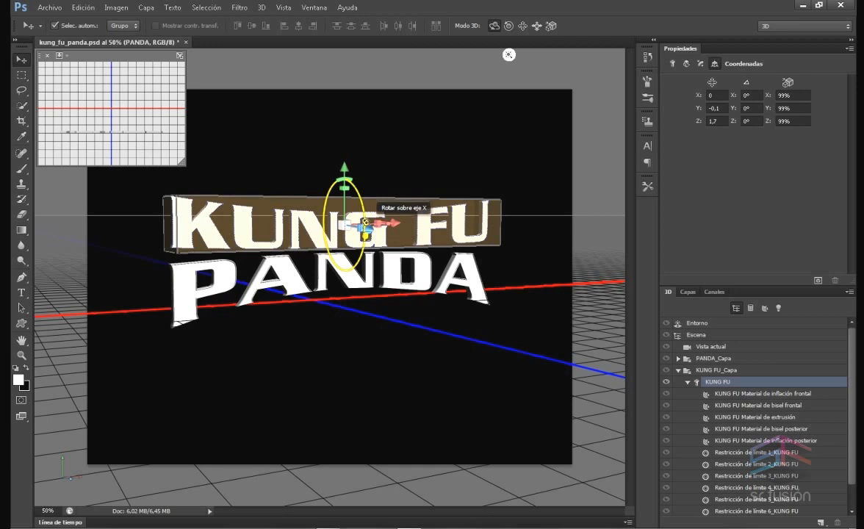
drag(365, 221, 366, 233)
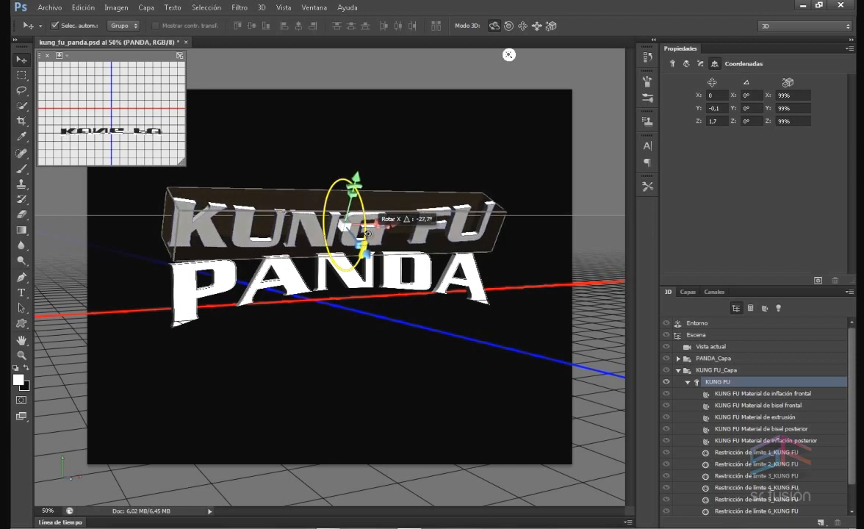
drag(368, 233, 370, 235)
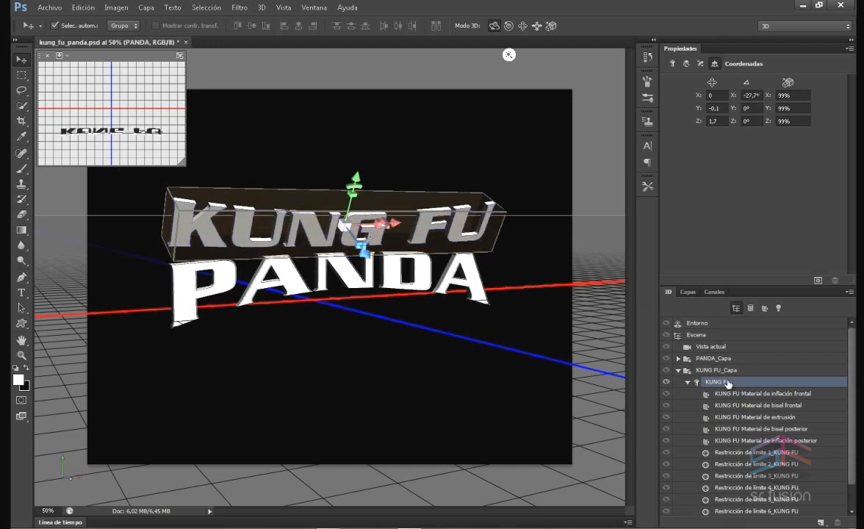
click(688, 383)
click(698, 371)
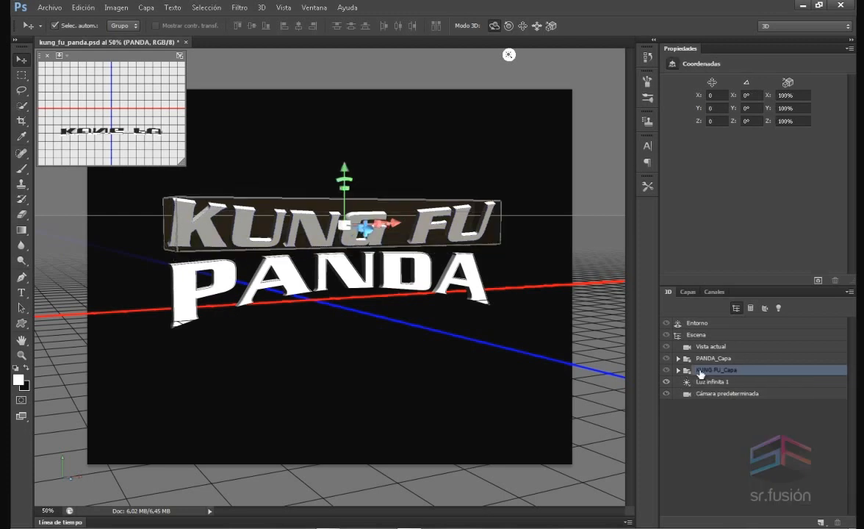
Step: Tilt the PANDA mesh about 27.8° around its X axis and shift it to about X -34.5, Y -15.3, Z -10.8
click(706, 360)
click(678, 358)
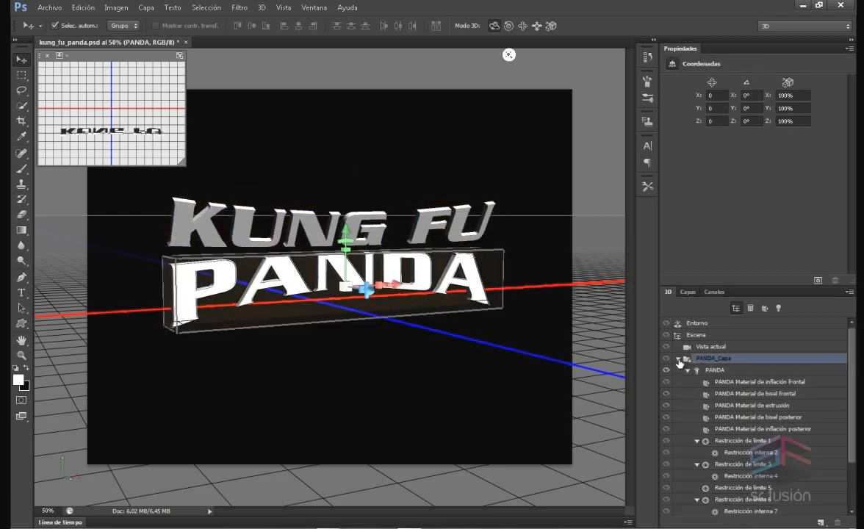
click(713, 370)
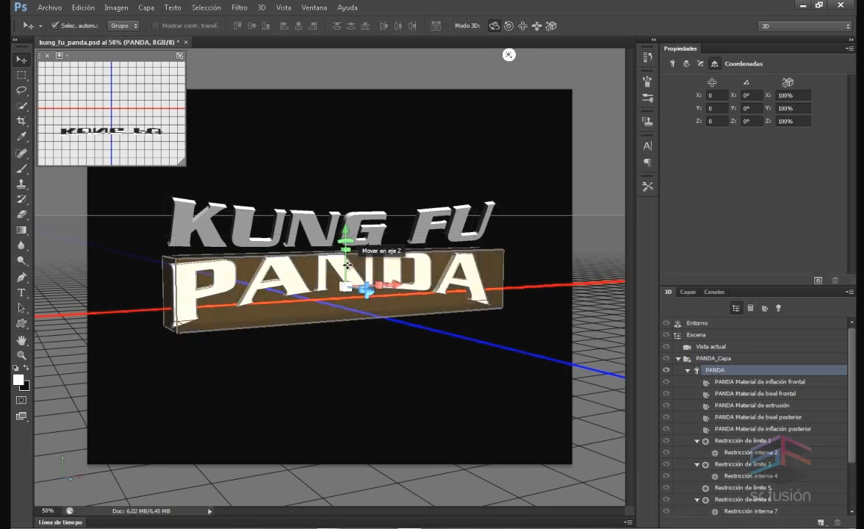
drag(357, 286, 382, 272)
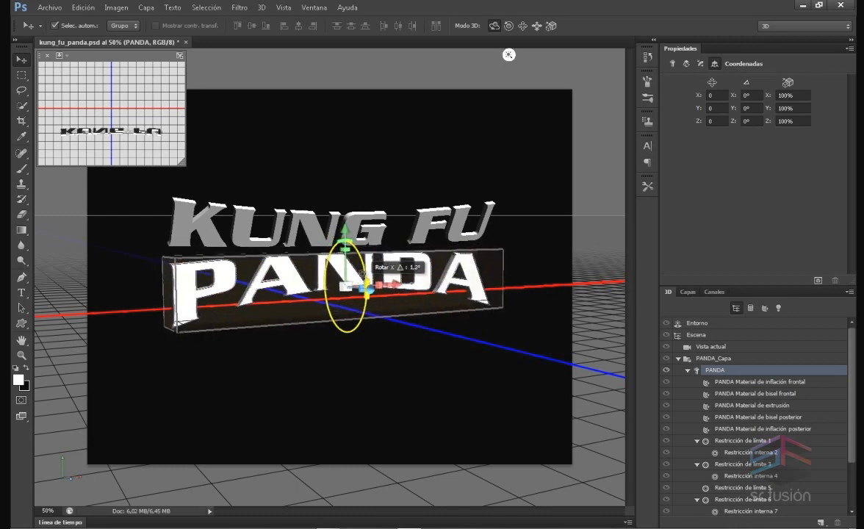
mouse_move(344, 236)
mouse_down()
mouse_move(343, 204)
mouse_move(344, 228)
mouse_up()
drag(395, 287, 354, 279)
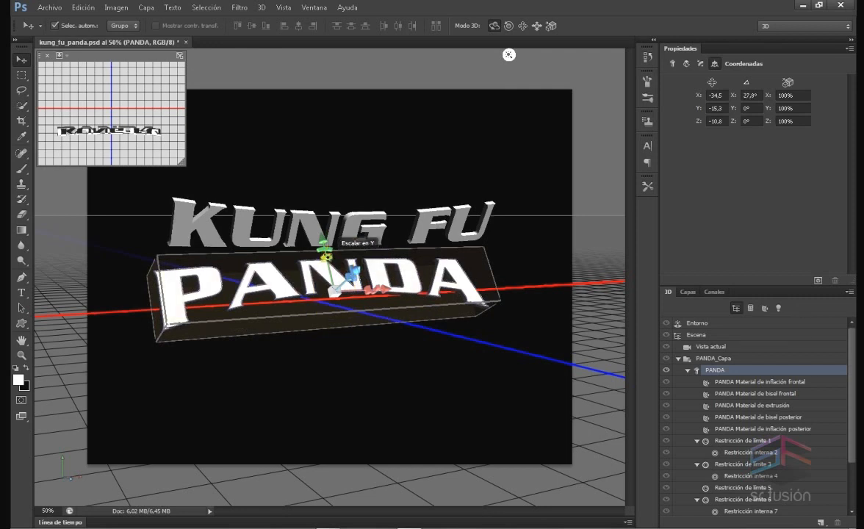
Step: Stretch the PANDA mesh to about 146.3% in Y and move it along its X axis to about 15.1
drag(327, 256, 314, 171)
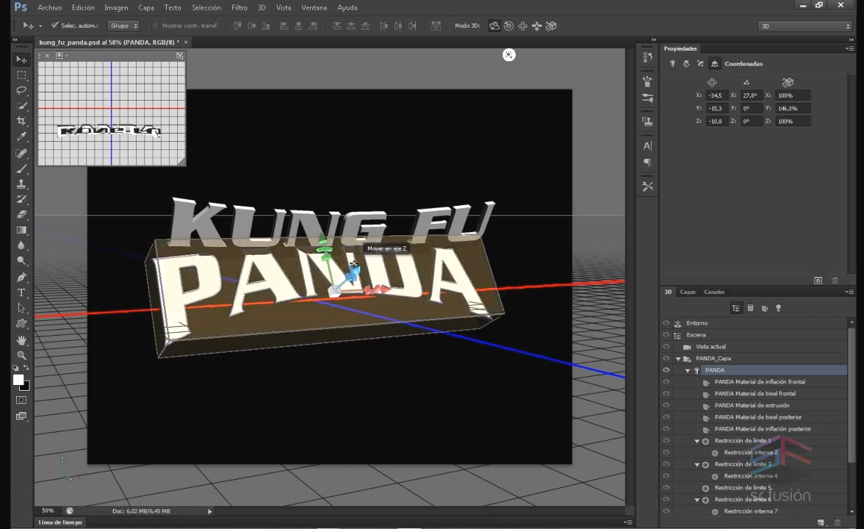
mouse_move(397, 288)
mouse_down()
mouse_move(406, 289)
mouse_move(399, 289)
mouse_up()
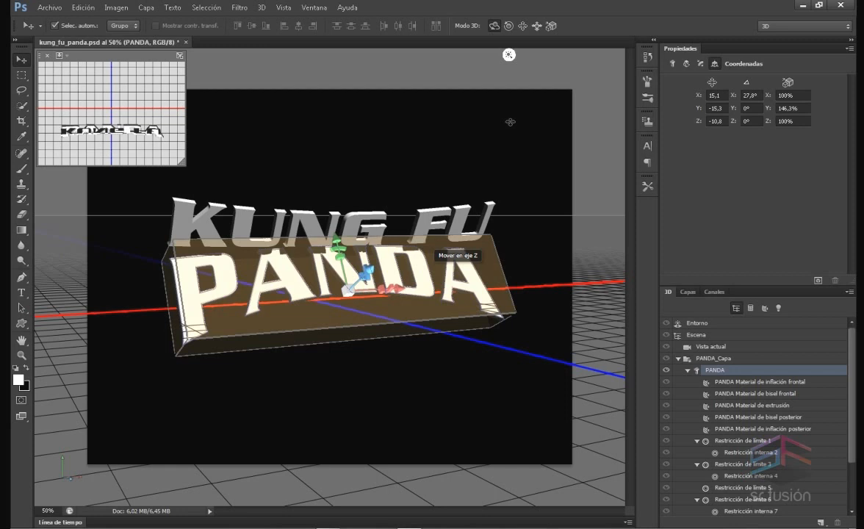
click(697, 359)
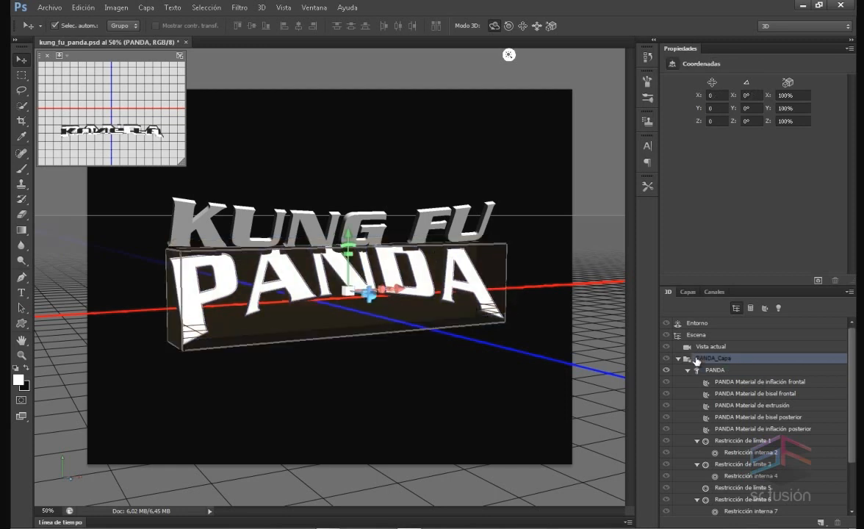
click(699, 369)
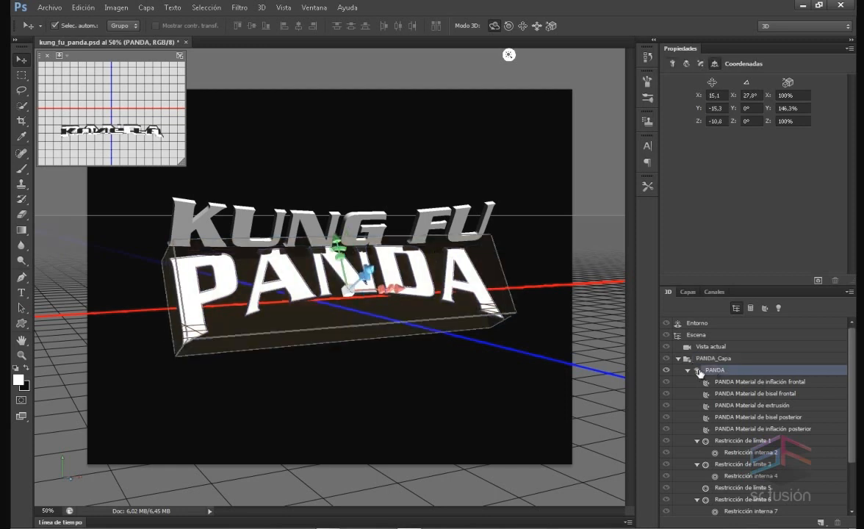
click(691, 359)
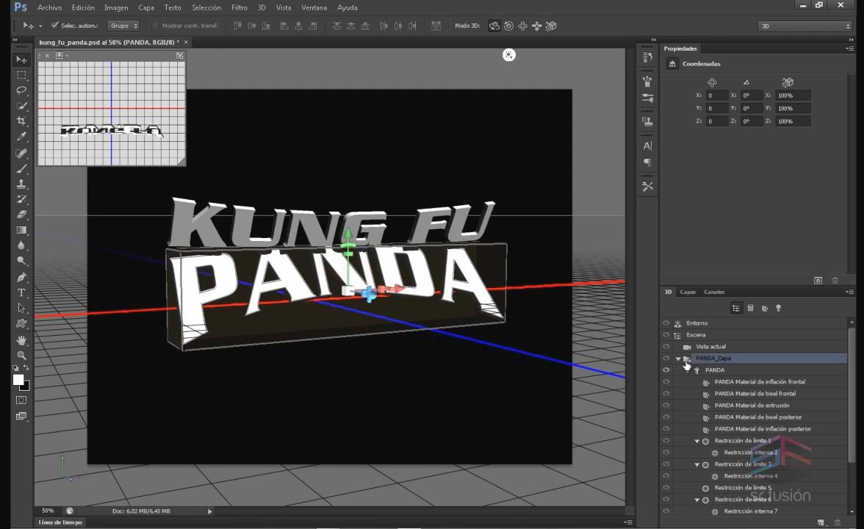
Step: Colour the PANDA mesh's text red, #fc0000
click(702, 370)
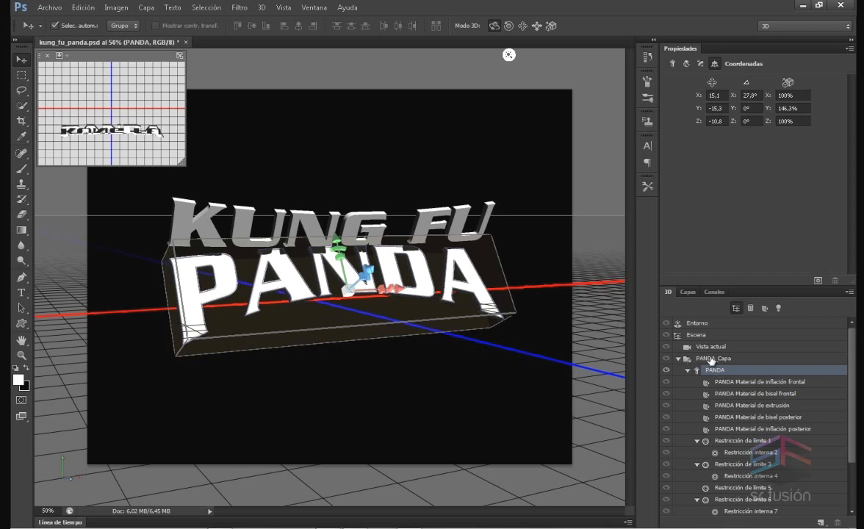
click(675, 66)
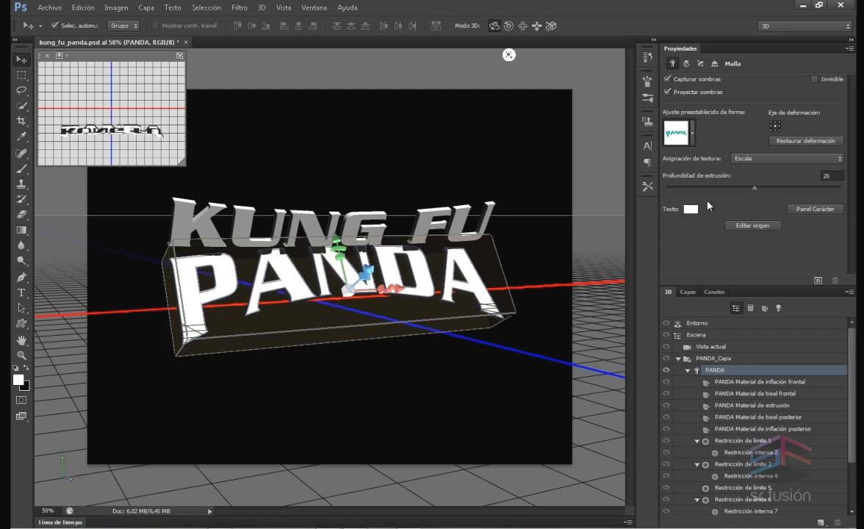
click(691, 209)
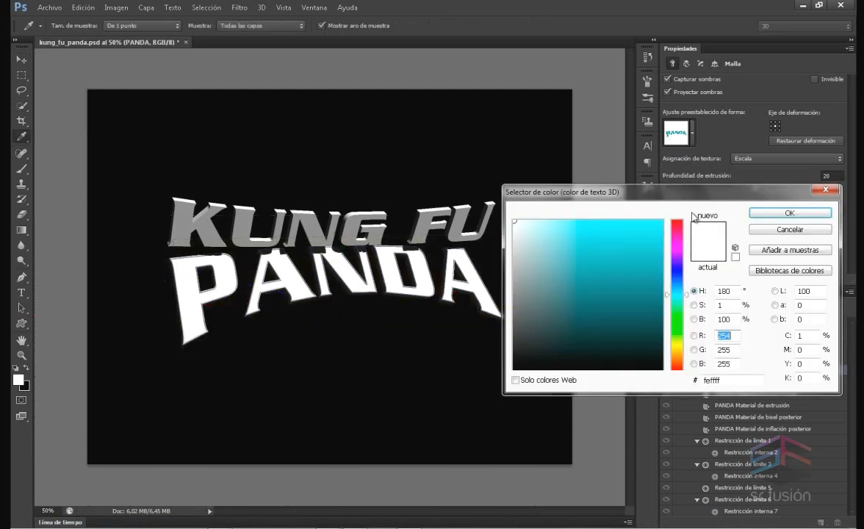
click(602, 234)
drag(666, 307, 668, 367)
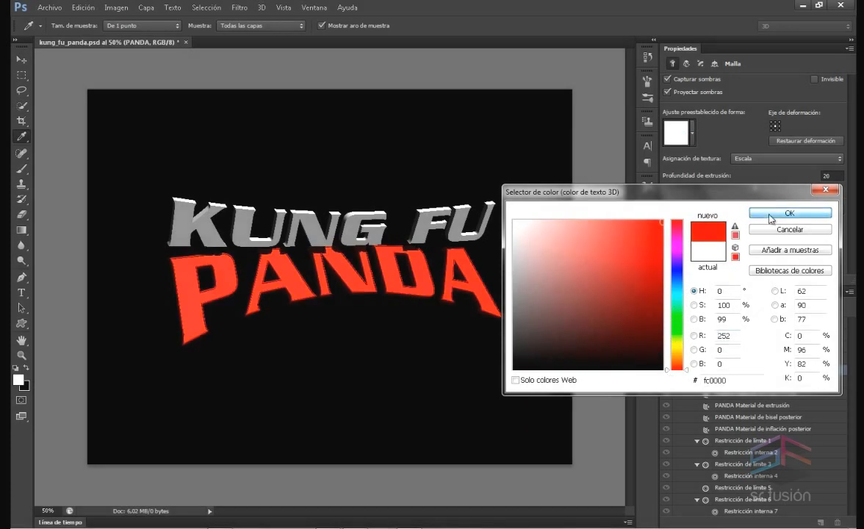
click(770, 214)
Step: Colour the KUNG FU mesh's text golden yellow, #ffc600
click(687, 370)
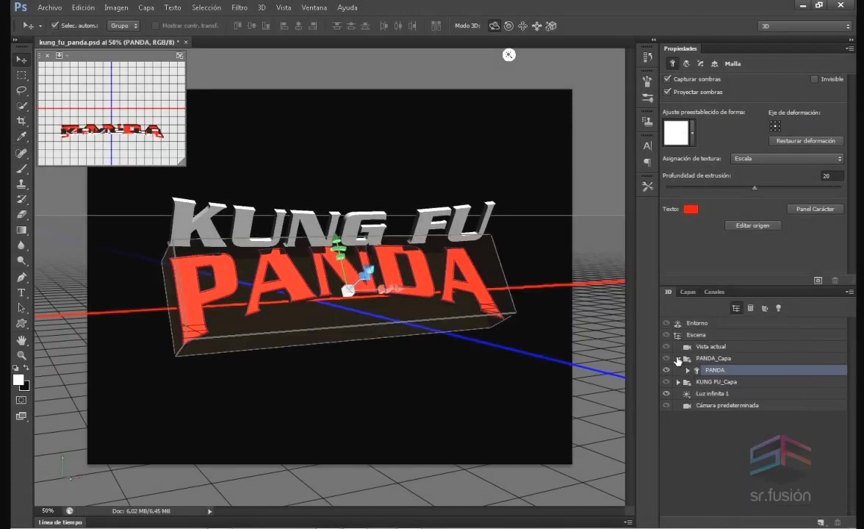
click(679, 358)
click(678, 369)
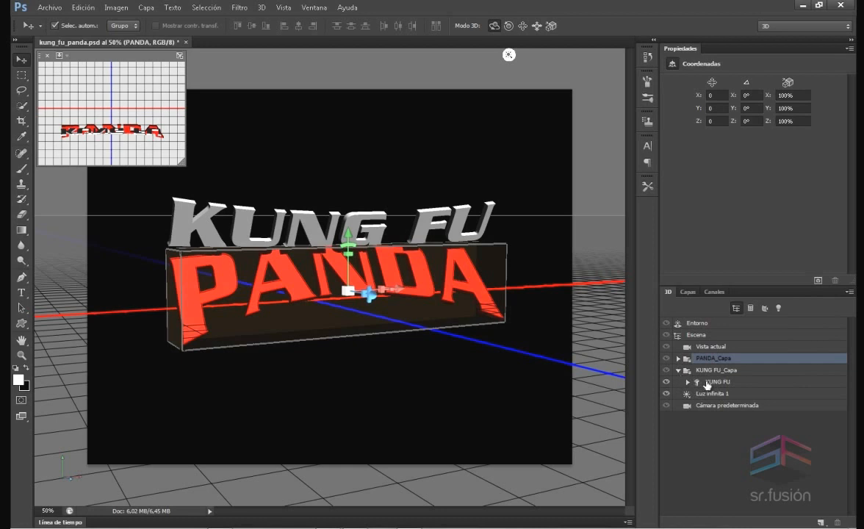
click(753, 382)
click(691, 210)
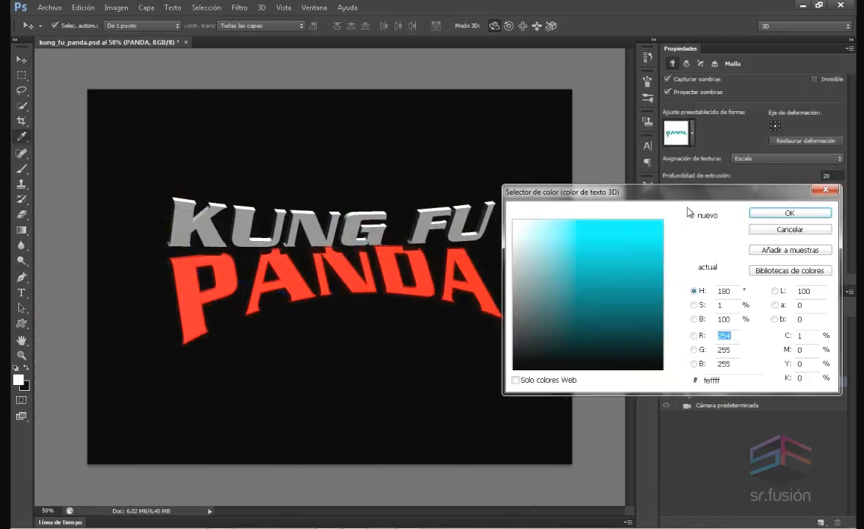
drag(653, 290, 663, 220)
drag(668, 298, 667, 352)
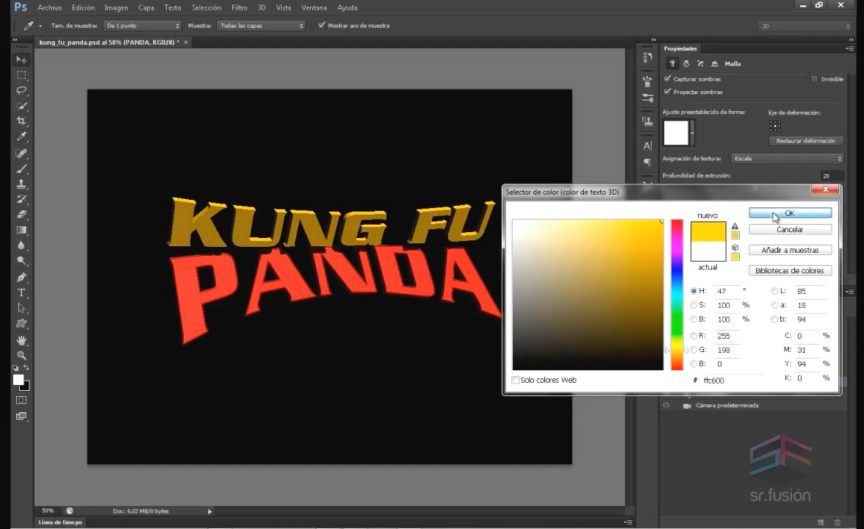
click(778, 213)
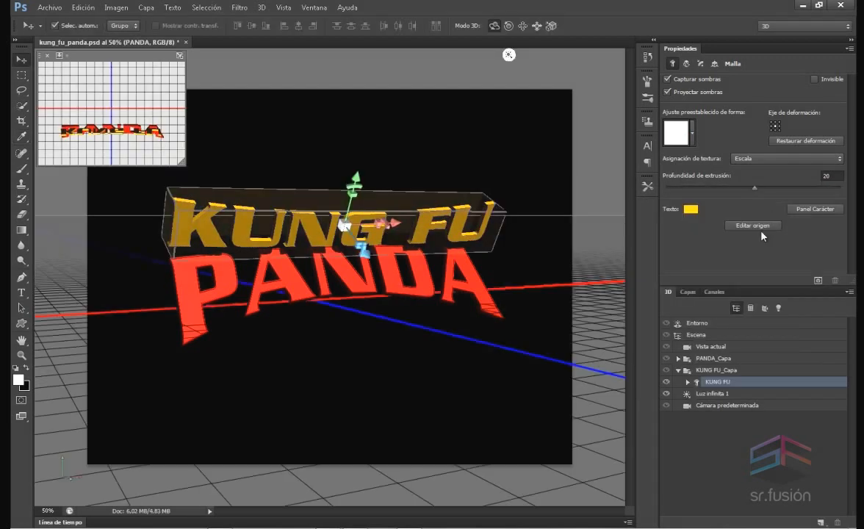
Step: Set the diffuse colour of the KUNG FU extrusion material to orange, #ff8a00
click(687, 382)
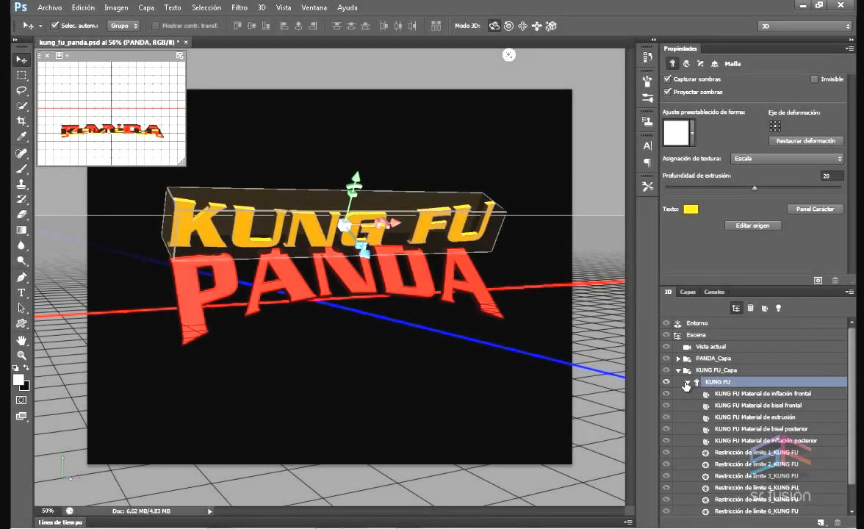
click(757, 418)
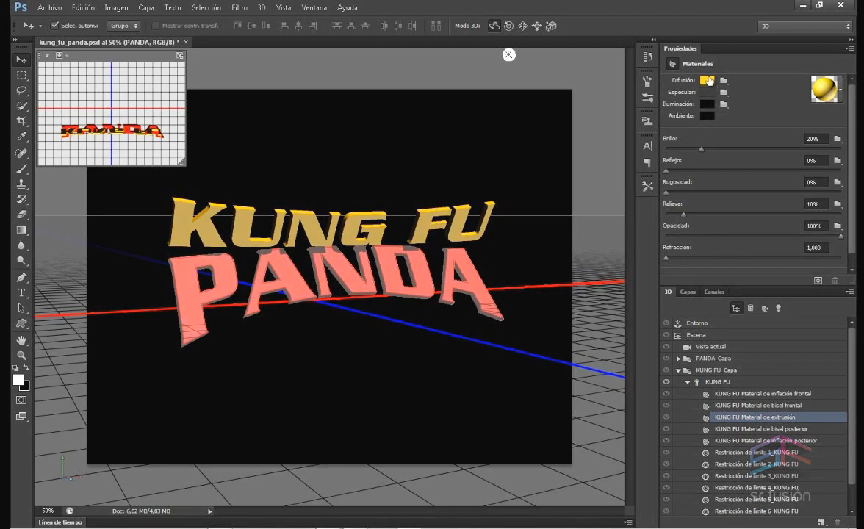
click(707, 81)
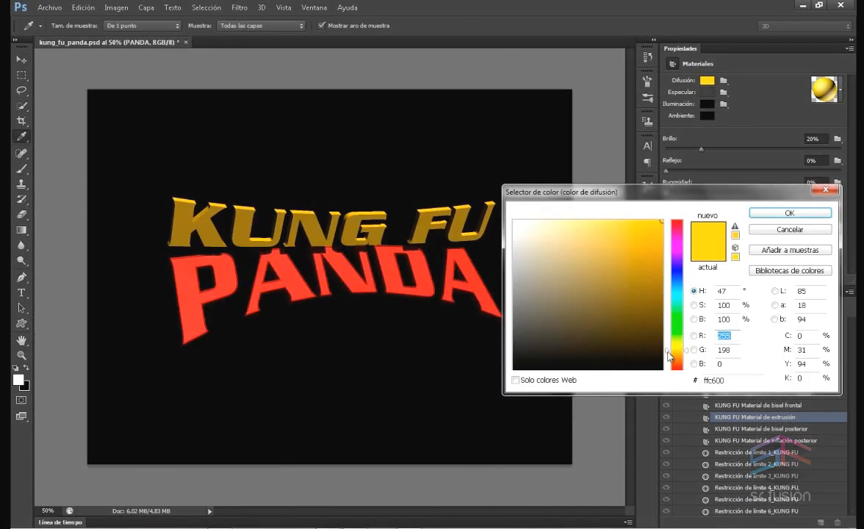
click(667, 356)
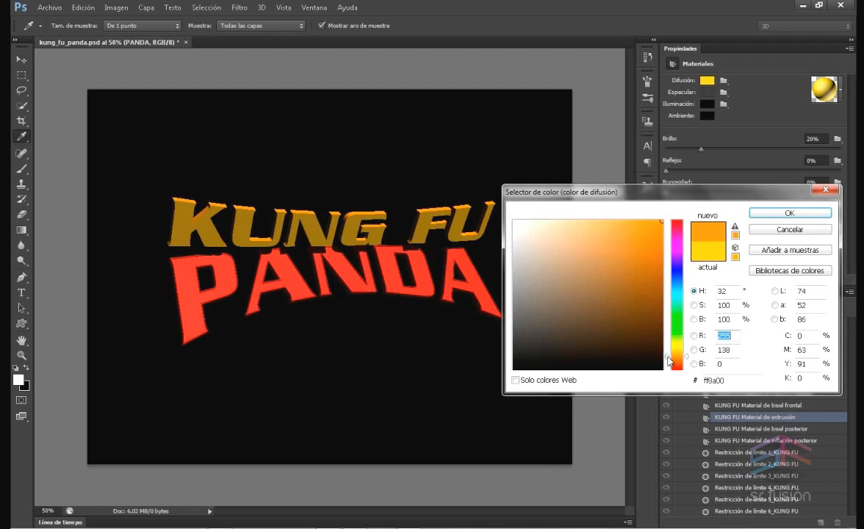
click(778, 214)
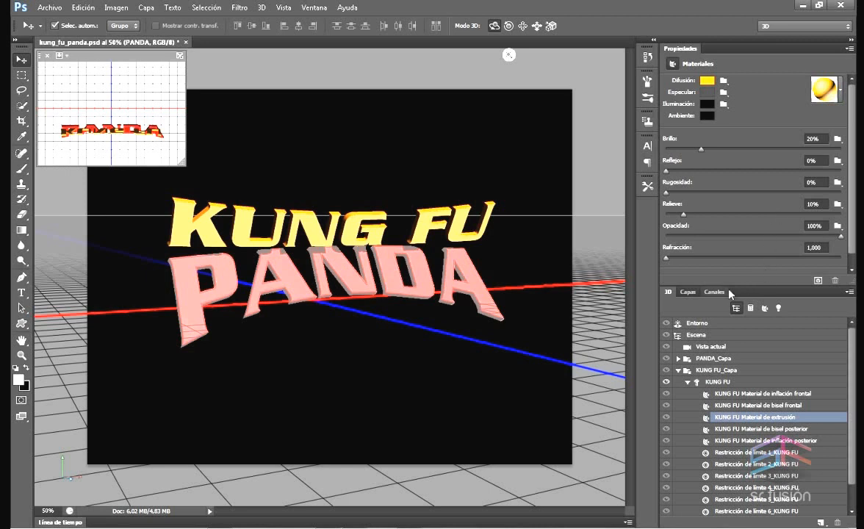
Step: Toggle the infinite light off and on to compare, and raise its intensity to 280%
click(779, 308)
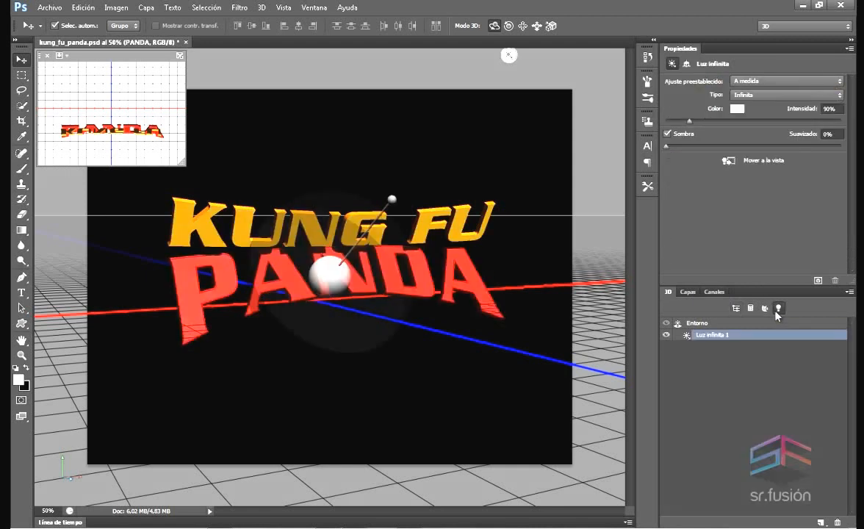
click(667, 335)
click(667, 336)
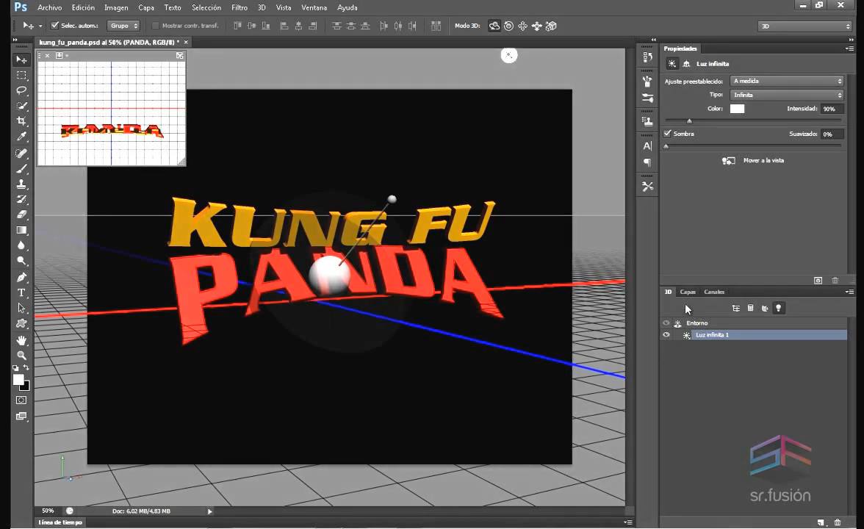
drag(689, 121, 727, 121)
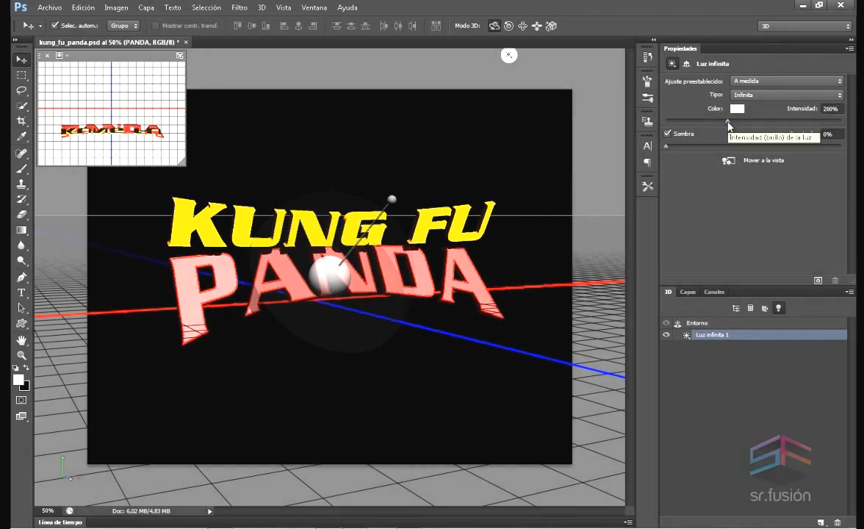
Step: Reorient the infinite light and set its X rotation angle to 105°
click(687, 65)
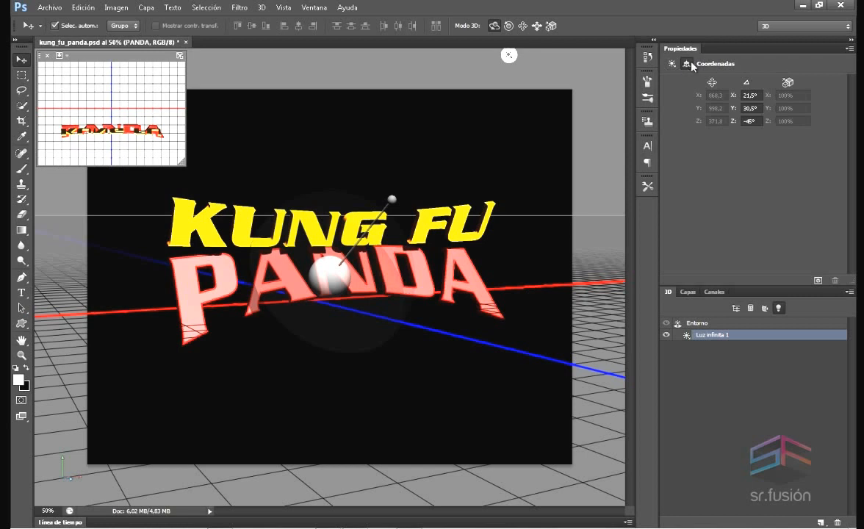
click(751, 94)
drag(332, 273, 328, 269)
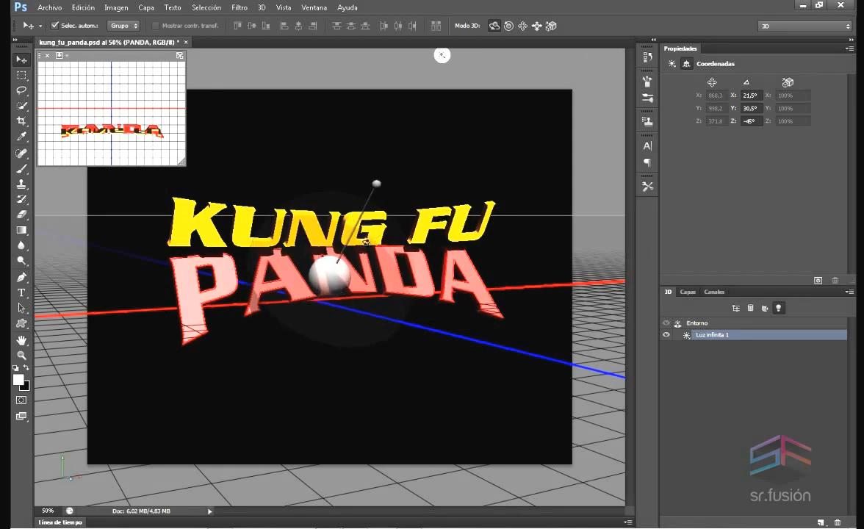
click(750, 96)
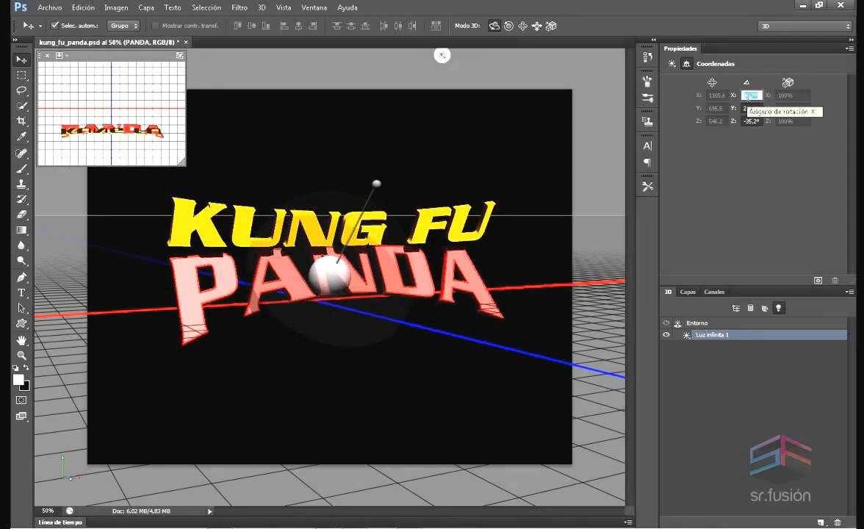
text(100)
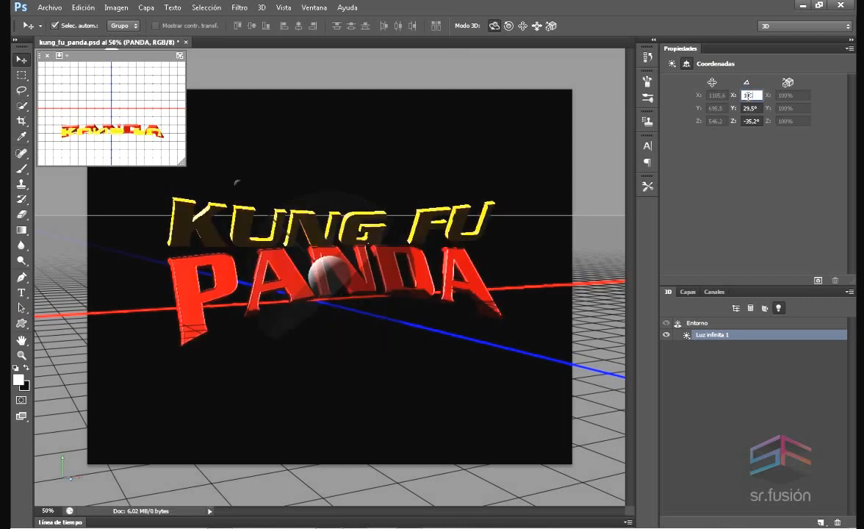
key(Return)
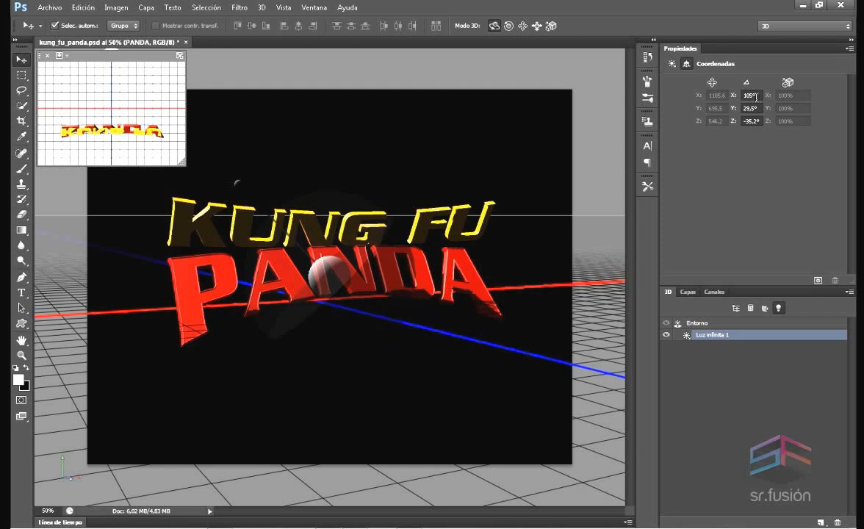
Step: Set the infinite light's rotation to 29° around Y and 58° around Z
key(Tab)
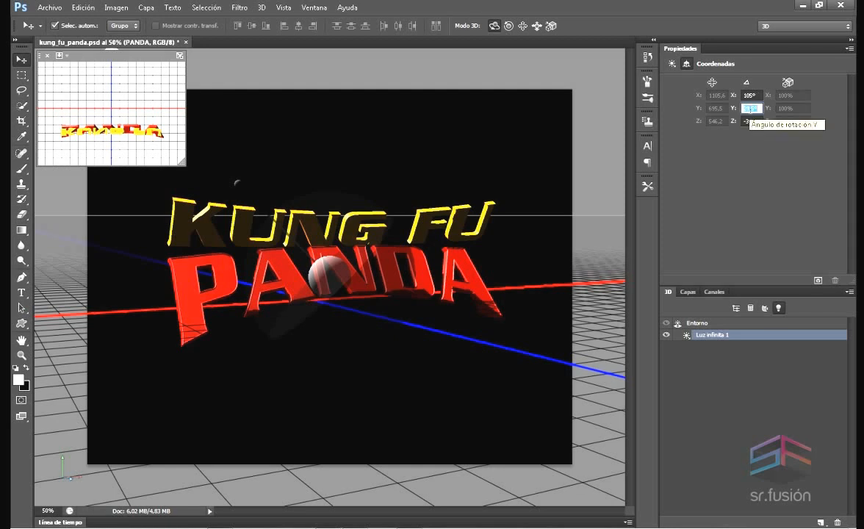
text(29)
key(Return)
click(748, 121)
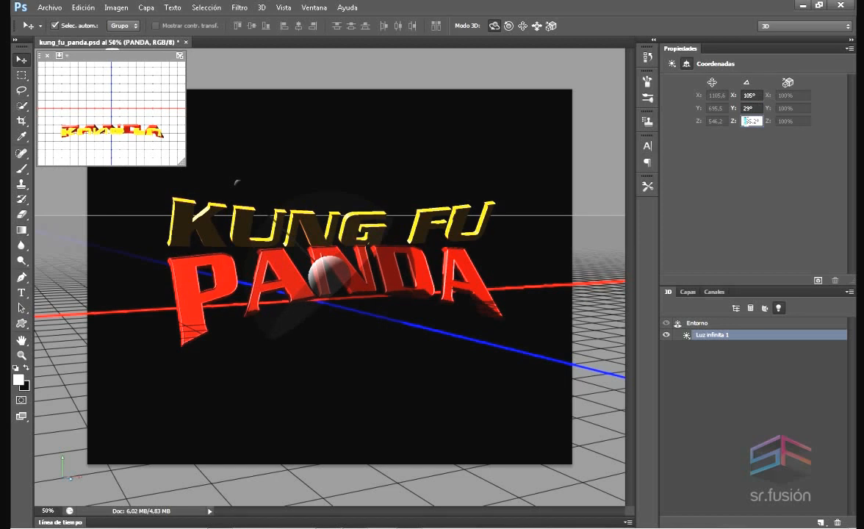
drag(758, 121, 725, 125)
text(58)
key(Return)
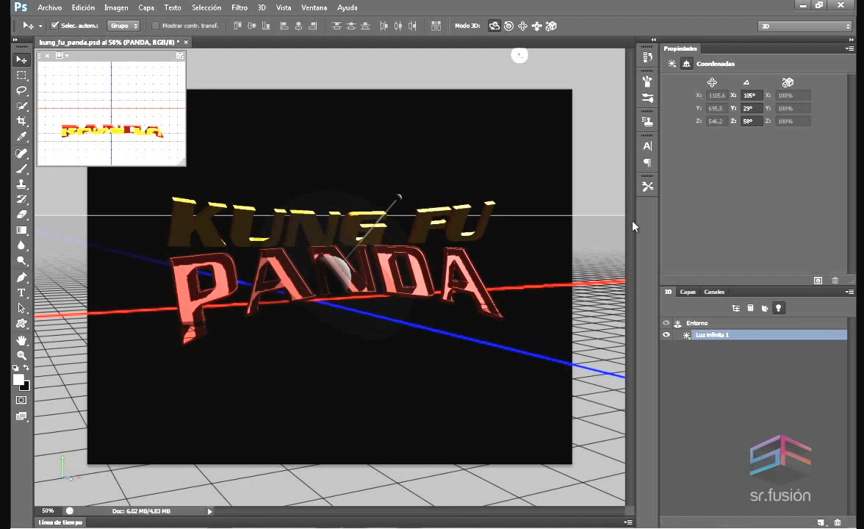
Step: Add a new spotlight to the scene and shift it freehand to about Y 769.7 and Z 1367.9
click(821, 522)
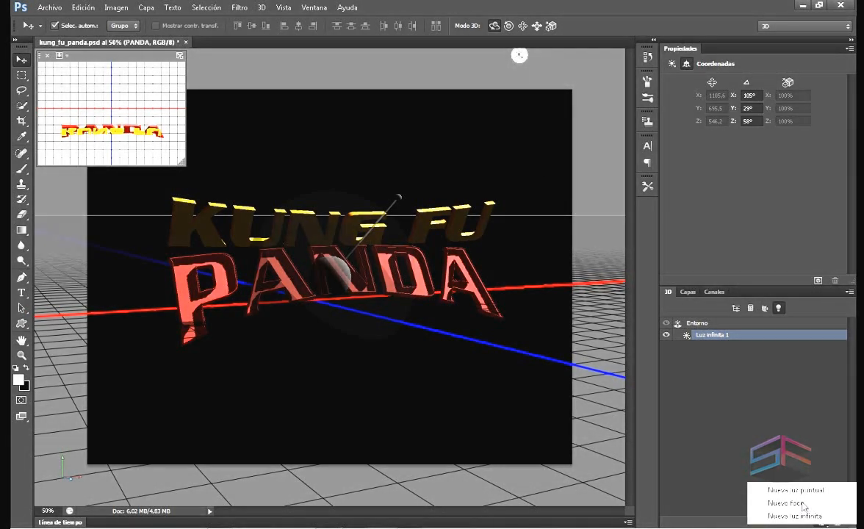
click(804, 506)
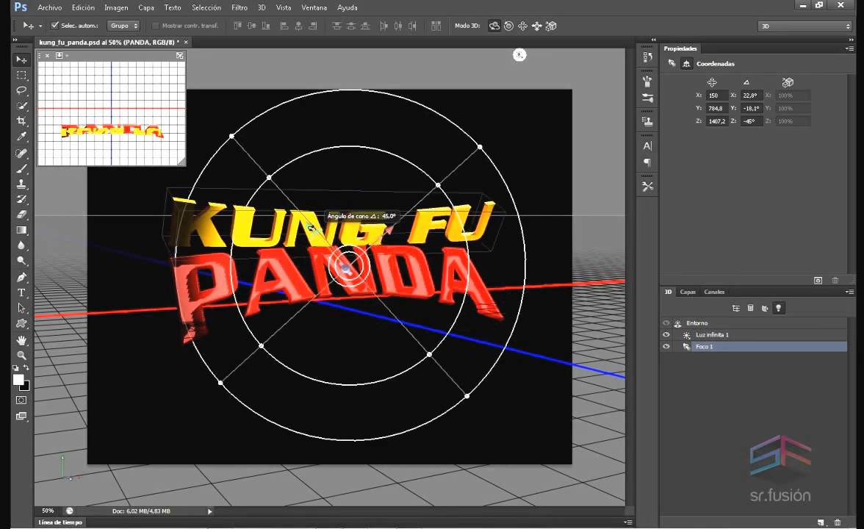
mouse_move(305, 222)
mouse_down()
mouse_move(326, 228)
mouse_move(294, 200)
mouse_move(296, 215)
mouse_move(301, 205)
mouse_move(309, 210)
mouse_up()
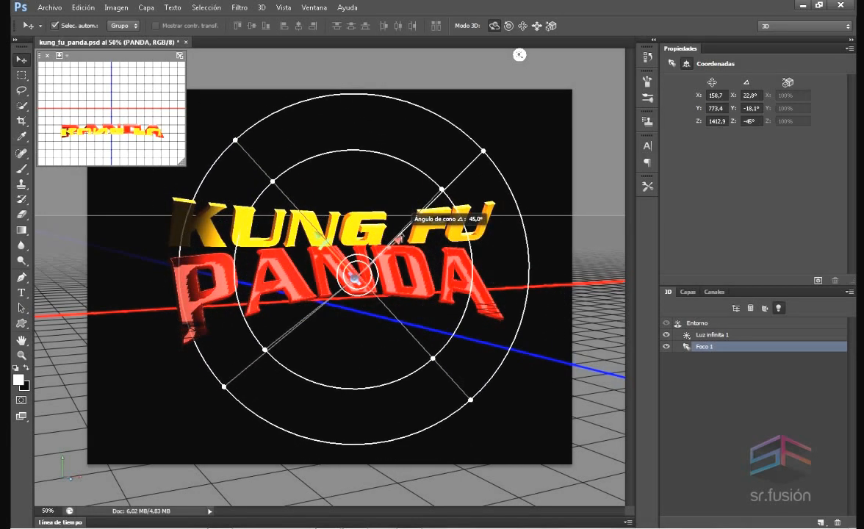
click(398, 234)
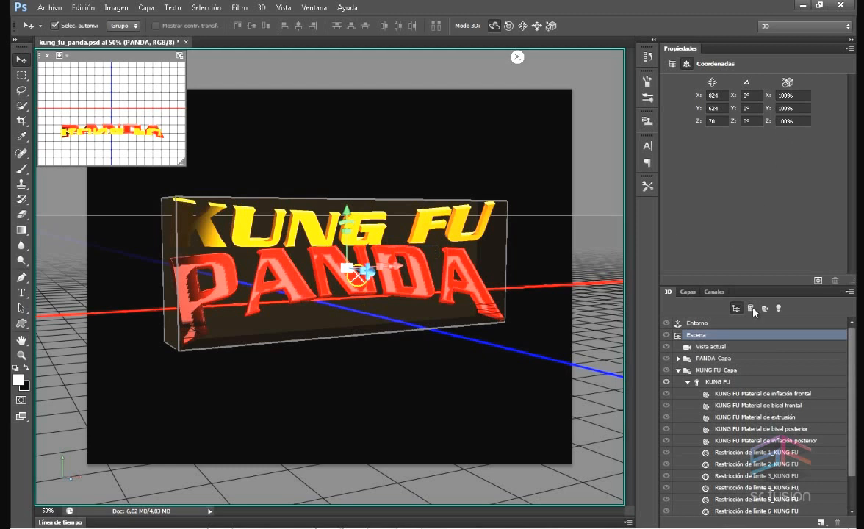
click(779, 308)
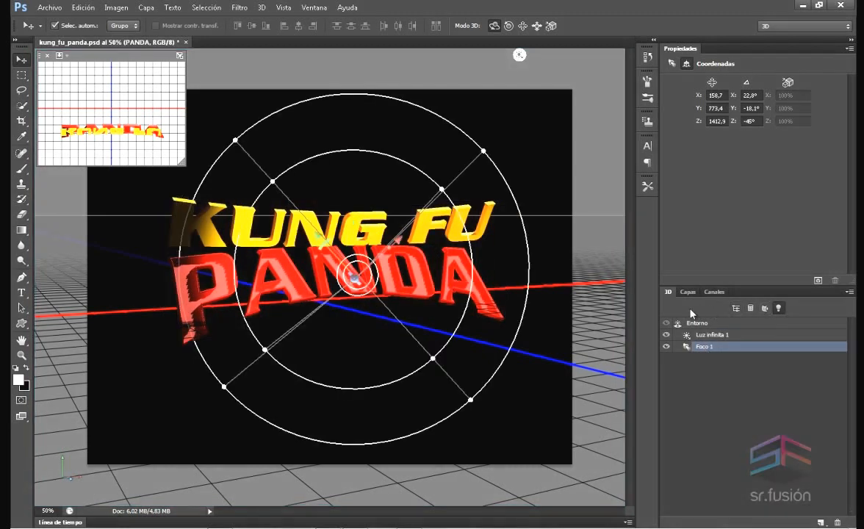
mouse_move(353, 278)
mouse_down()
mouse_move(339, 317)
mouse_move(352, 120)
mouse_move(346, 262)
mouse_move(355, 275)
mouse_up()
Step: Set the first spotlight's position to X 771, Y 1638 and Z 1110
click(715, 96)
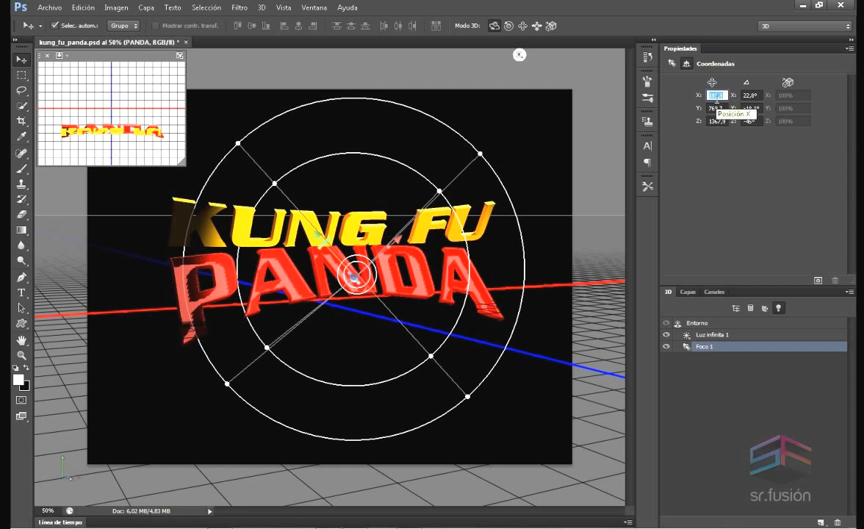
text(771)
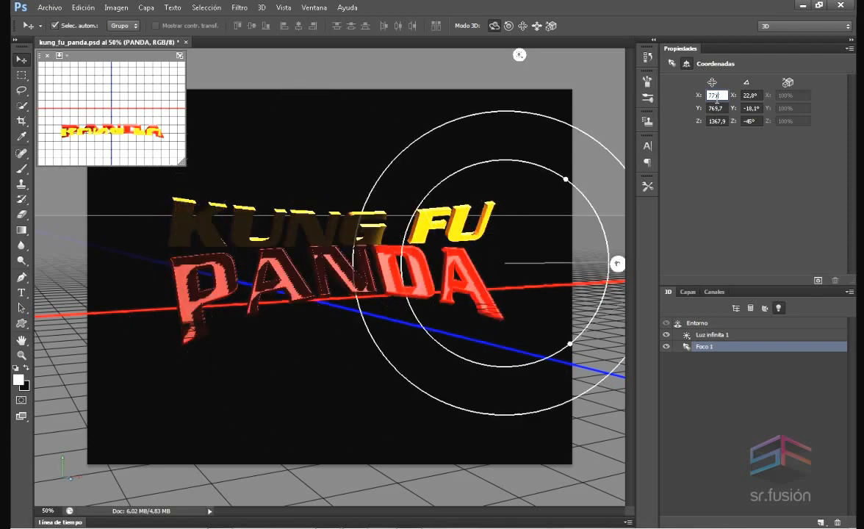
key(Return)
click(717, 109)
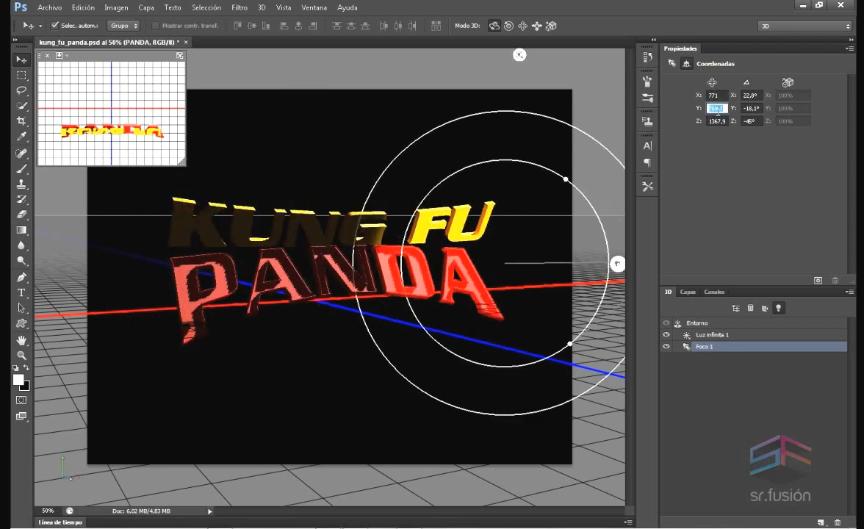
text(1638)
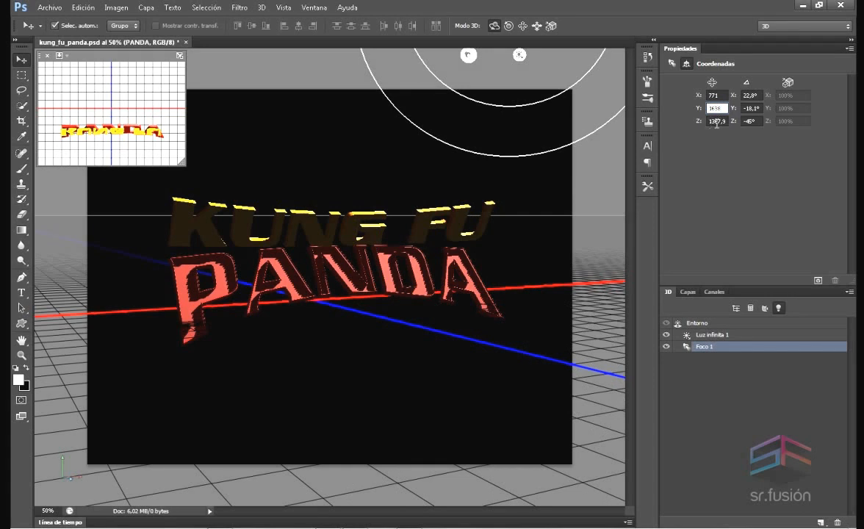
click(717, 122)
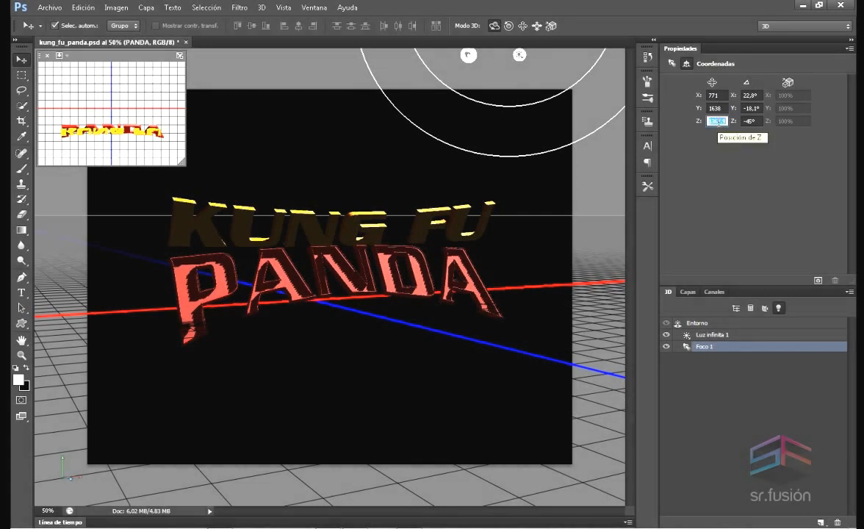
text(110)
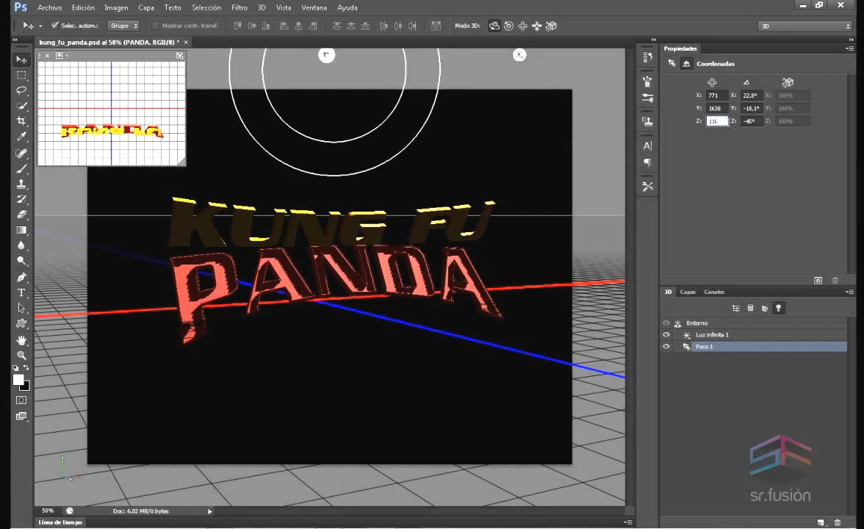
text(0)
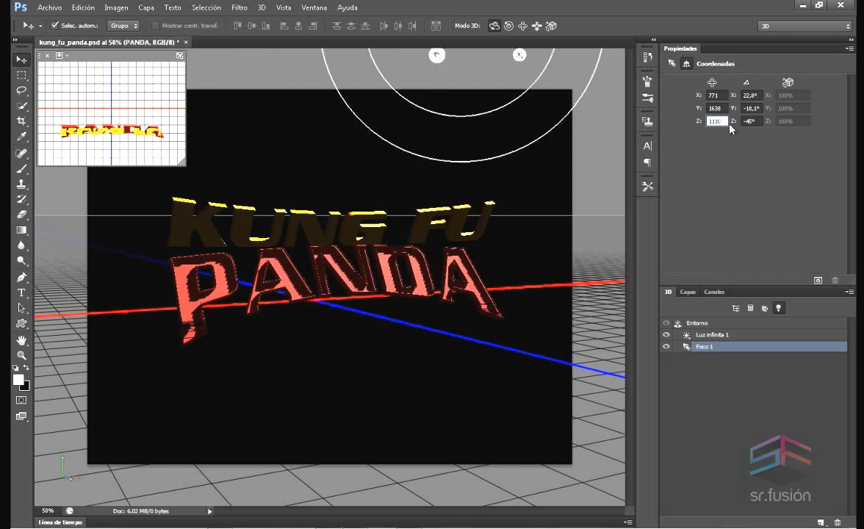
Step: Set the first spotlight's rotation to -8° around X, 60° around Y and -87° around Z
key(Tab)
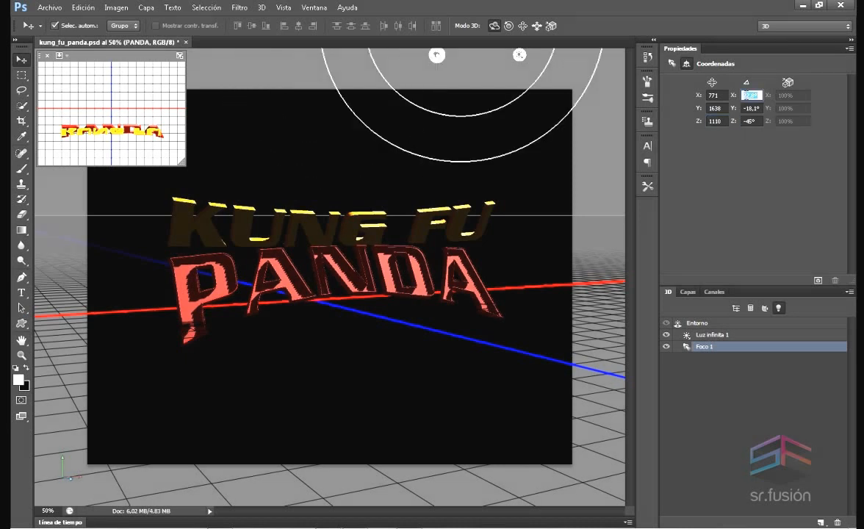
text(-8)
key(Tab)
drag(761, 110, 750, 115)
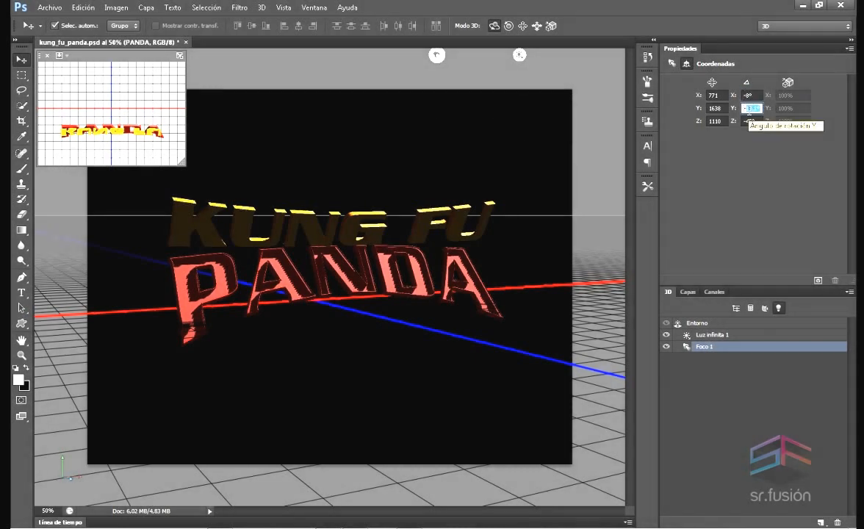
drag(760, 109, 742, 112)
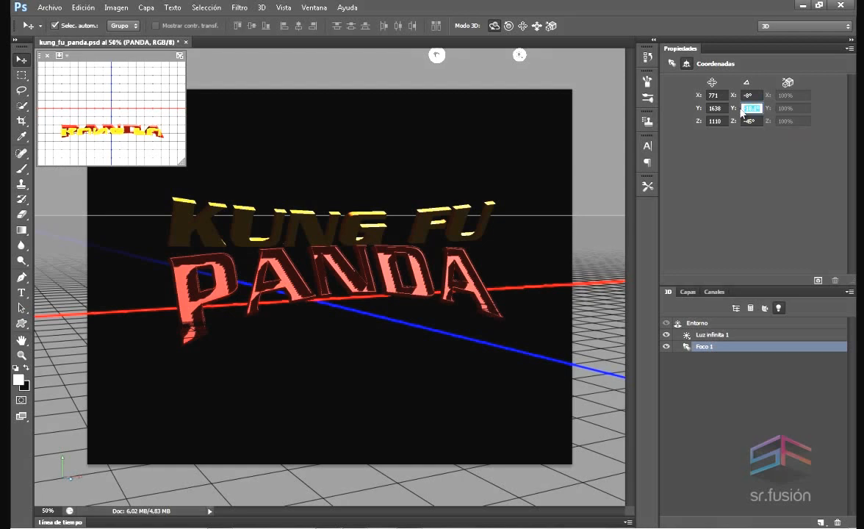
text(60)
key(Return)
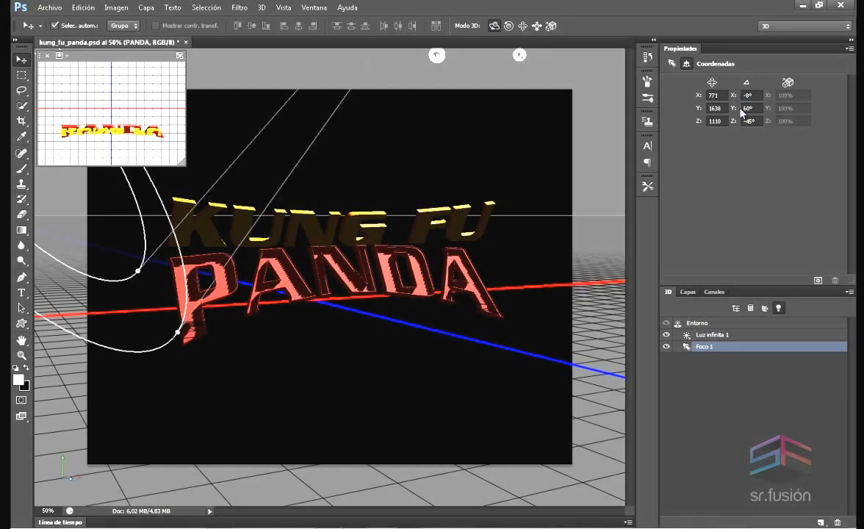
click(760, 123)
drag(761, 123, 727, 124)
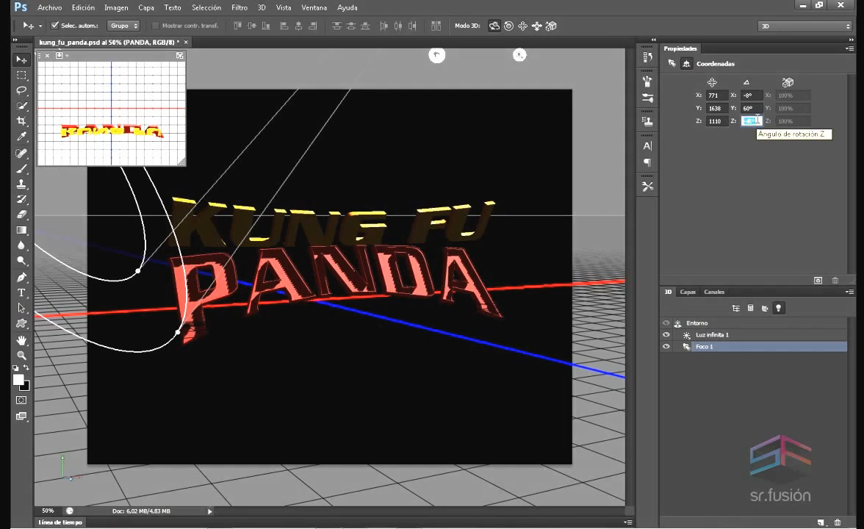
text(-37)
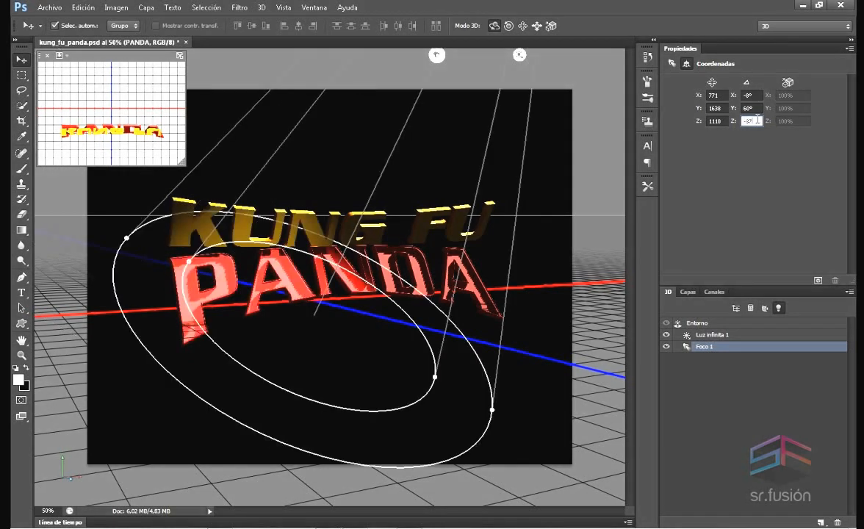
key(Return)
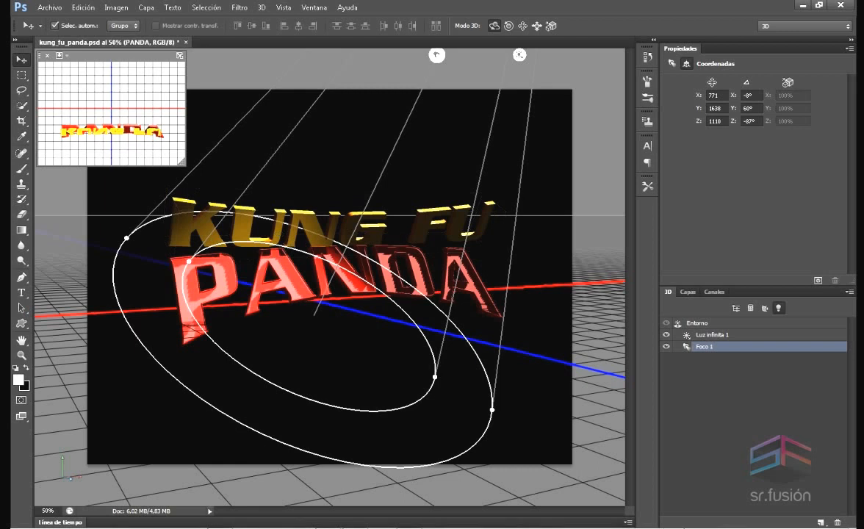
Step: Add a second spotlight and set its position to X 826, Y 658 and Z 1685
click(820, 520)
click(811, 499)
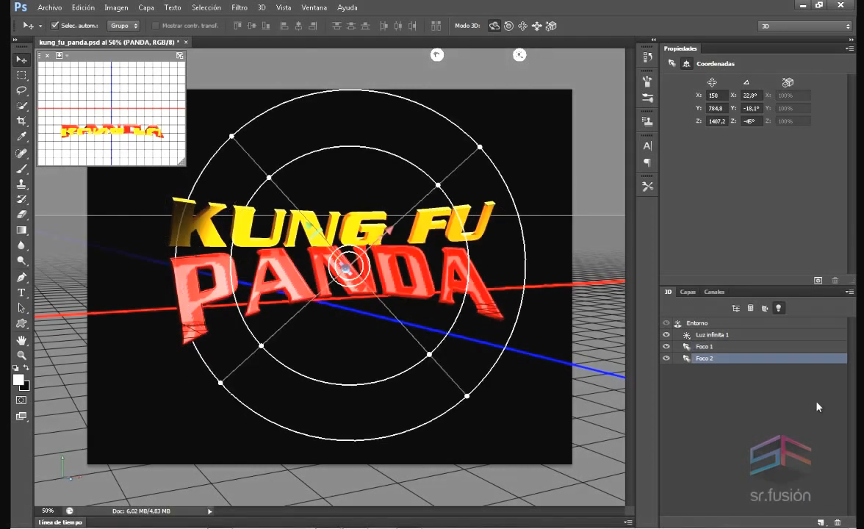
click(712, 95)
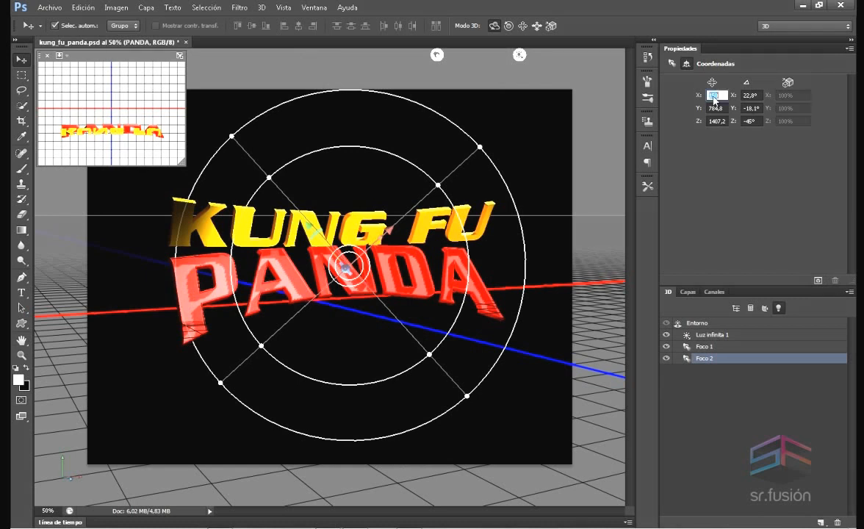
text(826)
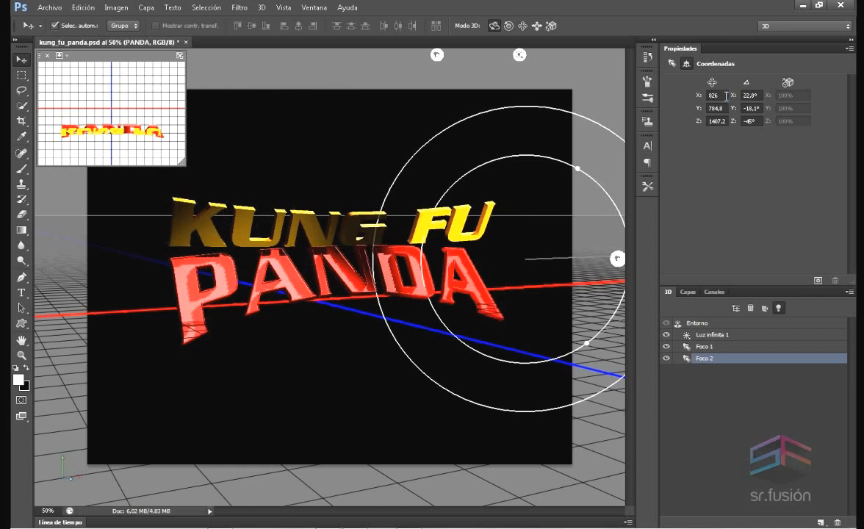
click(717, 108)
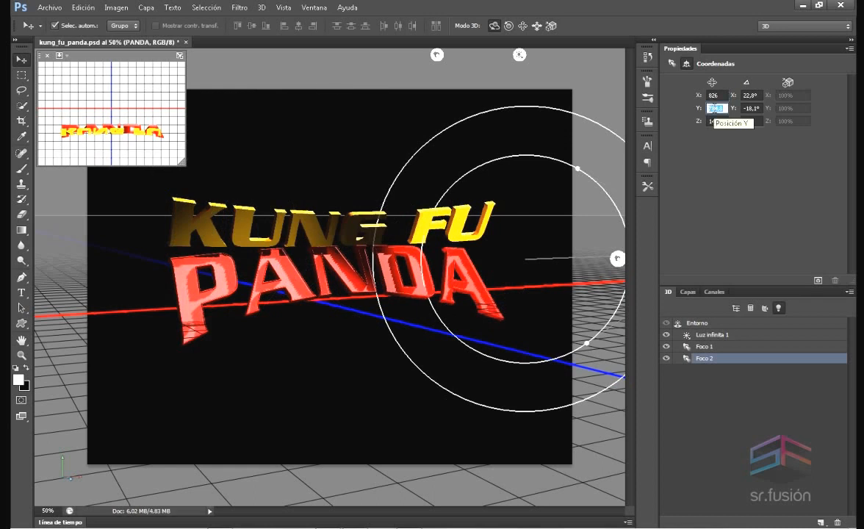
text(656)
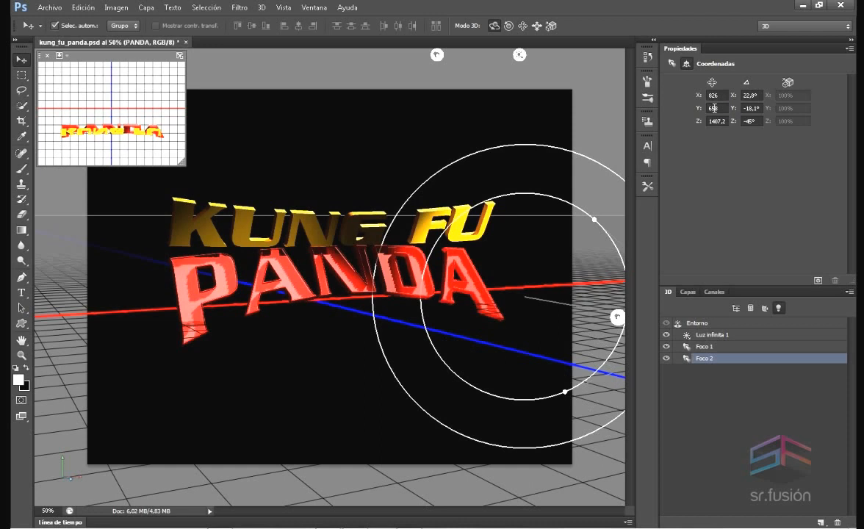
click(716, 121)
text(1608)
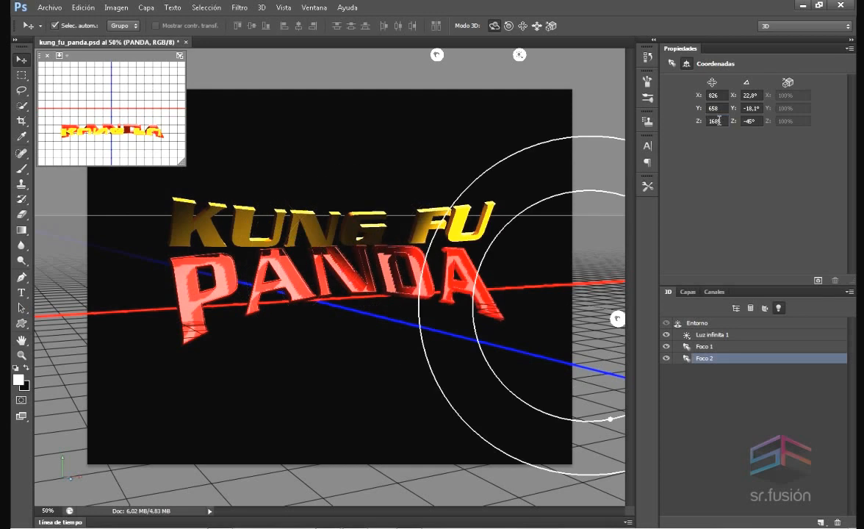
Step: Set the second spotlight's X rotation angle to -1°
click(751, 95)
key(BackSpace)
text(-1)
key(Tab)
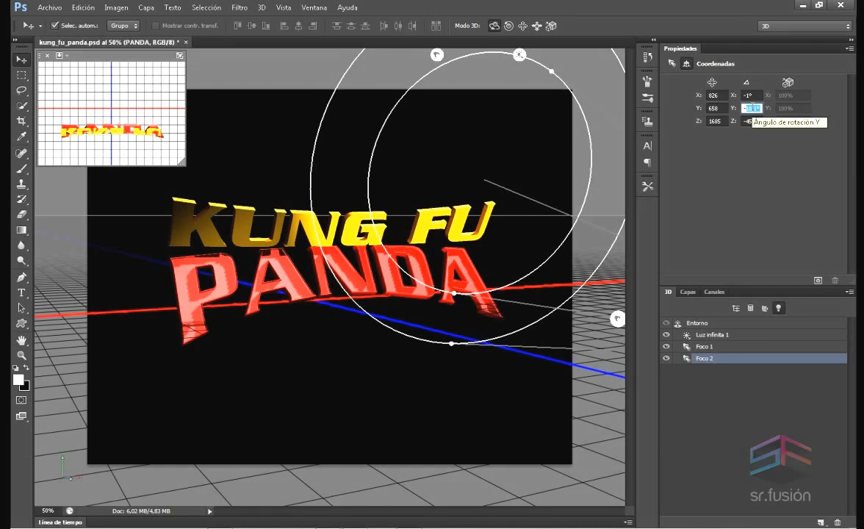
text(-7)
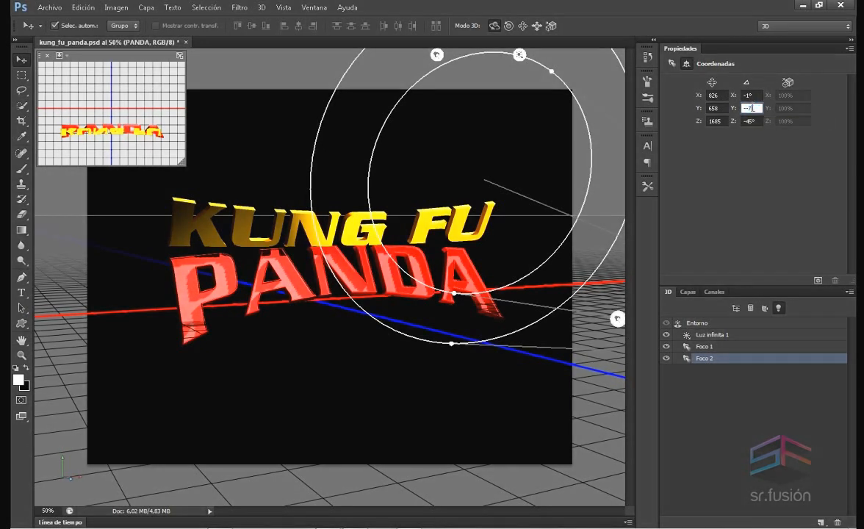
key(Return)
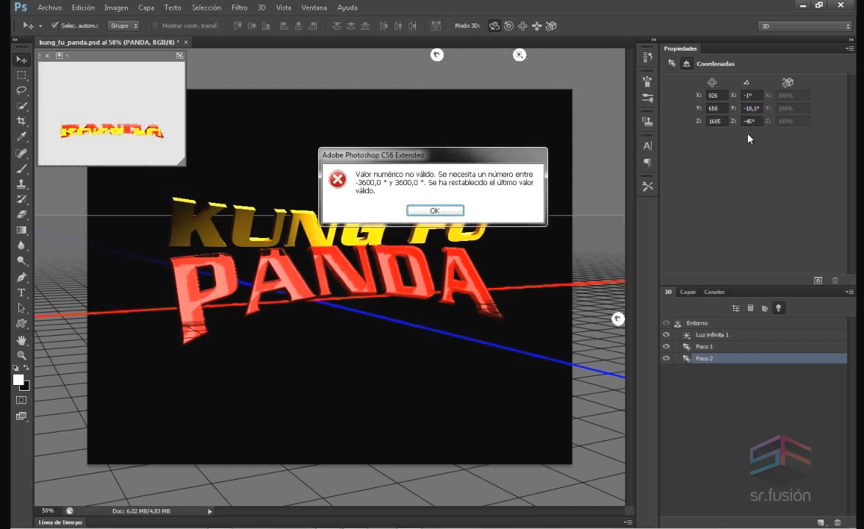
key(Return)
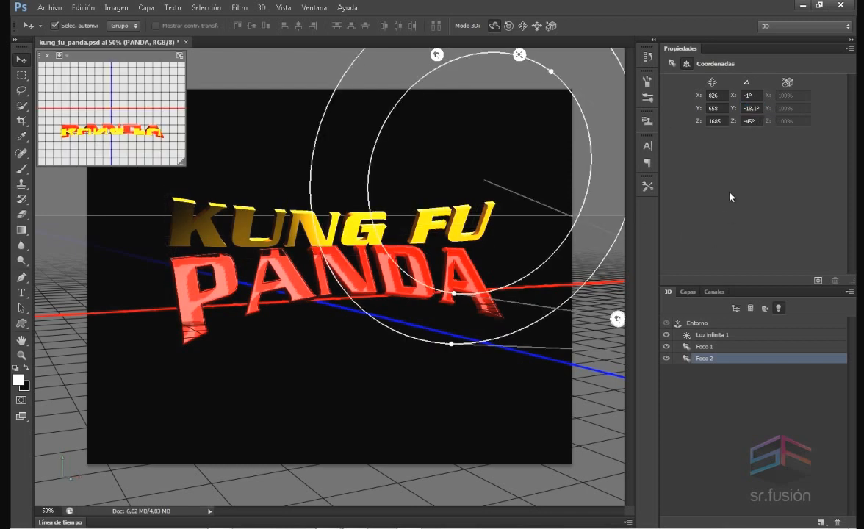
Step: Set the second spotlight's Y rotation angle to -1°
drag(760, 109, 735, 111)
text(-1)
key(Tab)
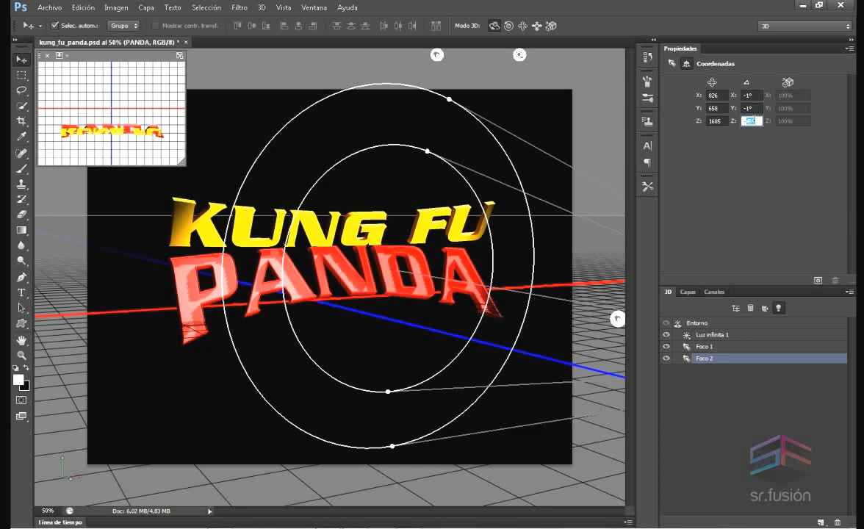
Step: Render the 3D scene to check the lighting on the title, and stop the render
key(ctrl+alt+shift+r)
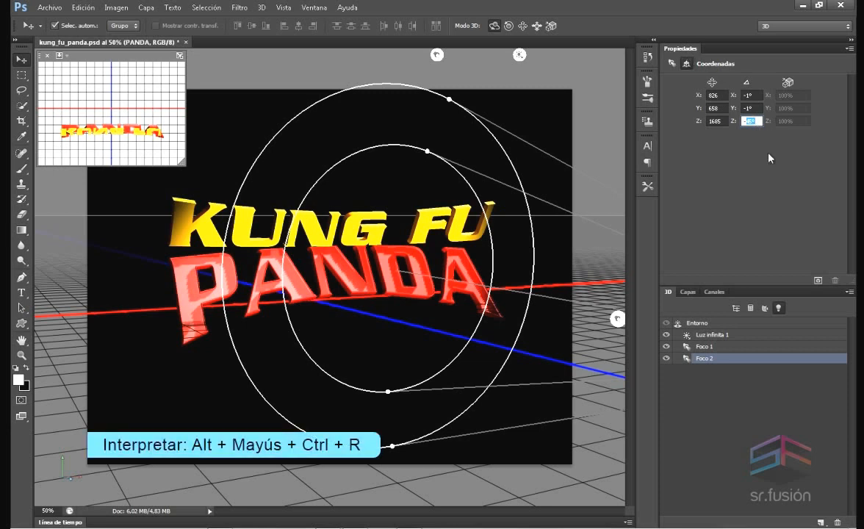
click(818, 280)
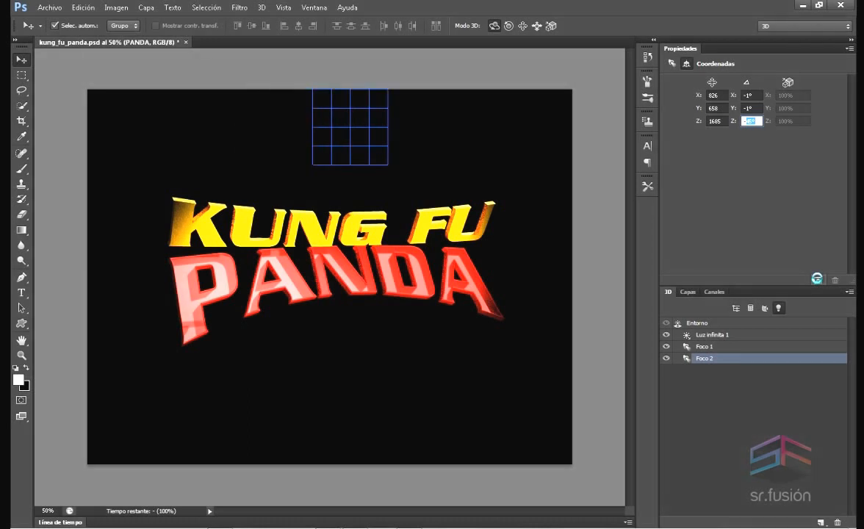
click(529, 235)
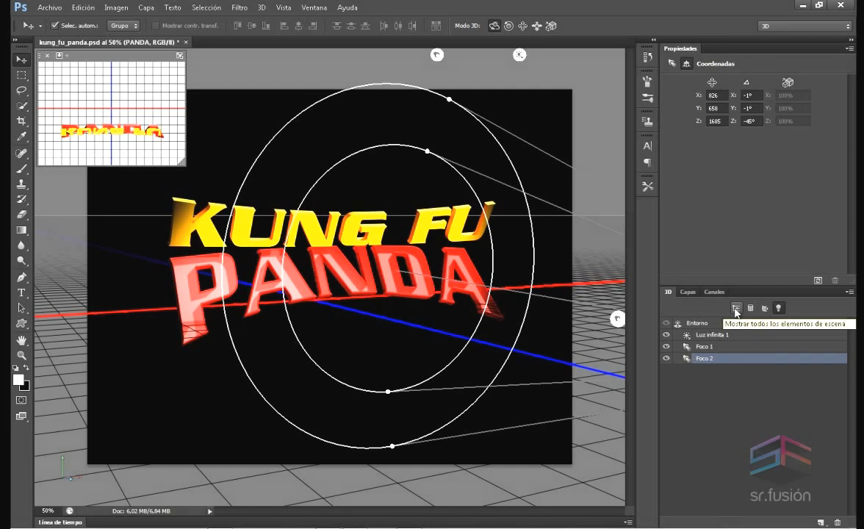
Step: Set Shine and Reflection of the PANDA front inflation material to 50% each, and render the scene
click(735, 312)
click(677, 370)
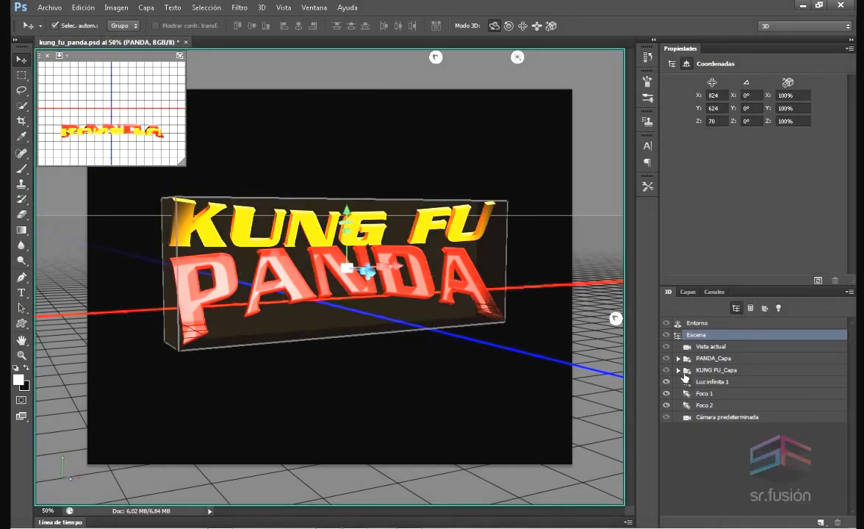
click(677, 358)
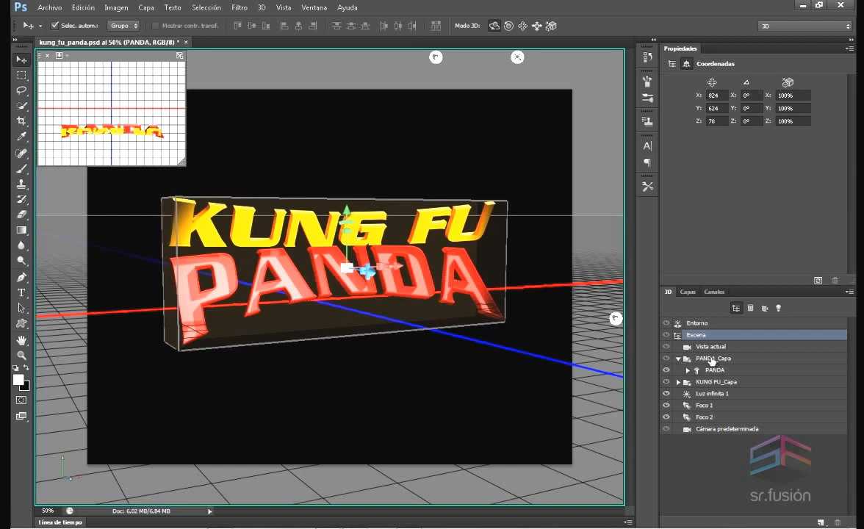
click(707, 370)
click(689, 370)
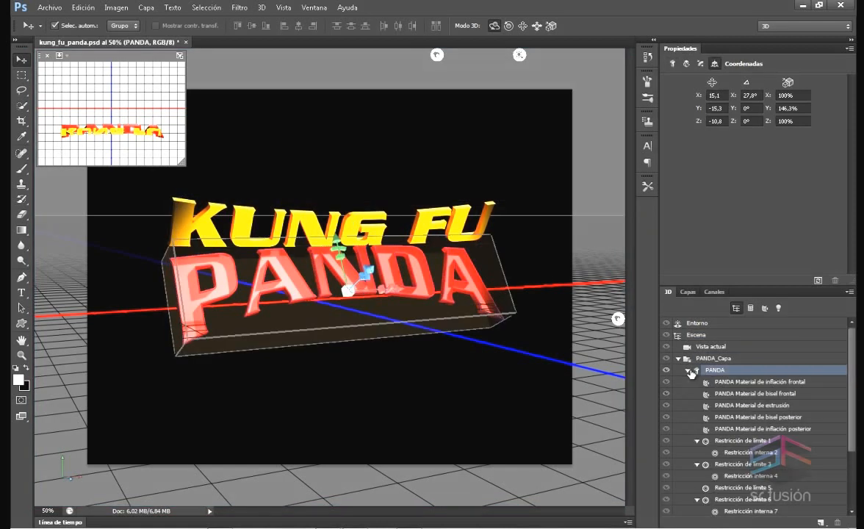
click(767, 382)
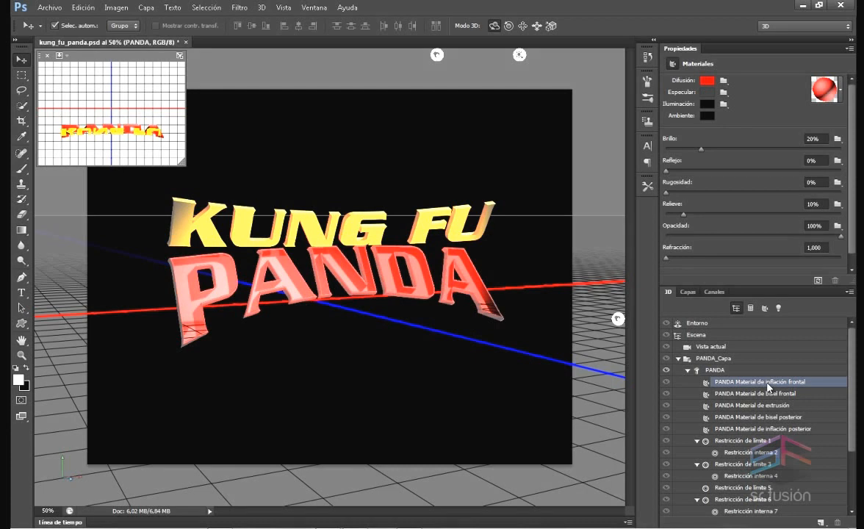
drag(702, 149, 752, 146)
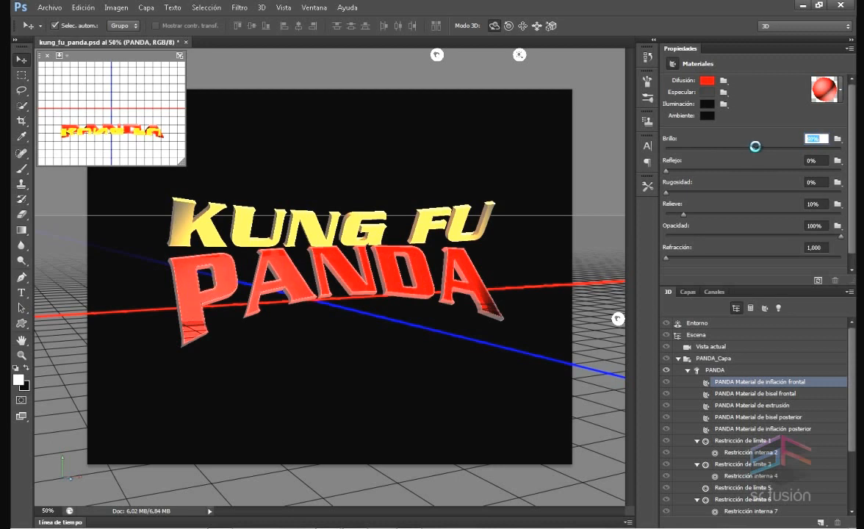
drag(668, 171, 749, 170)
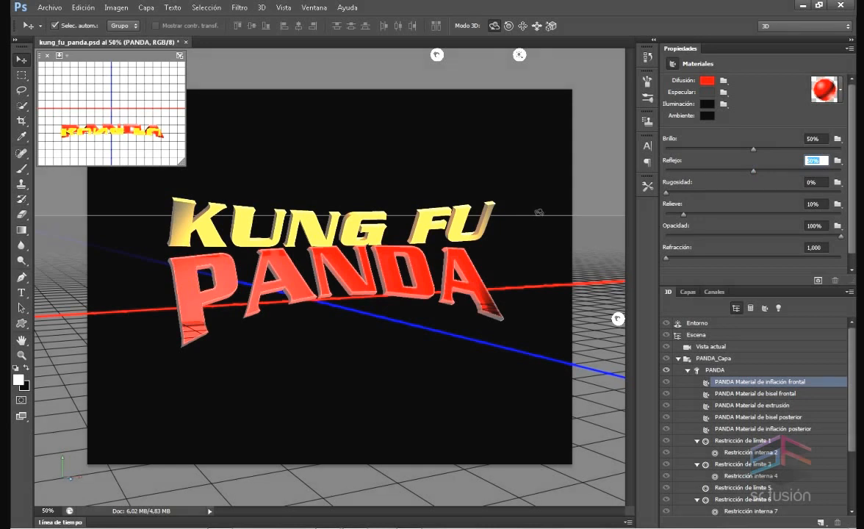
click(819, 280)
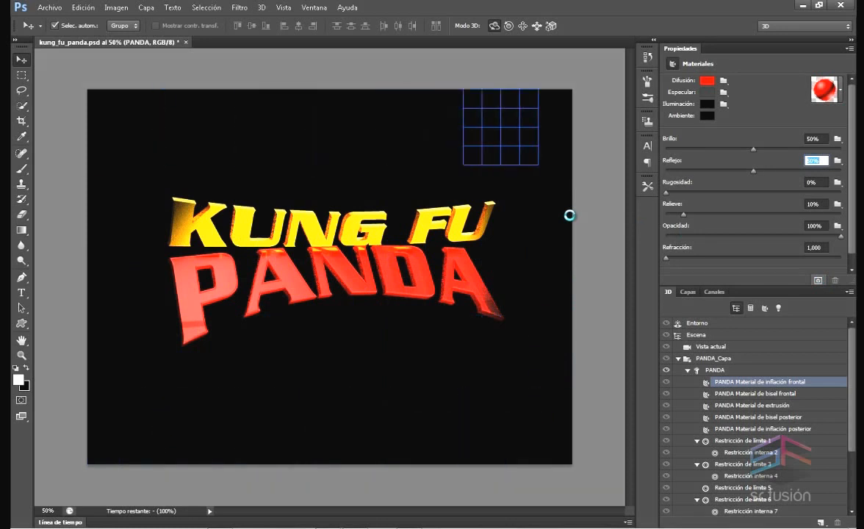
Step: Stop the render and rotate the infinite light slightly so it shines on the title from farther to the right
click(569, 215)
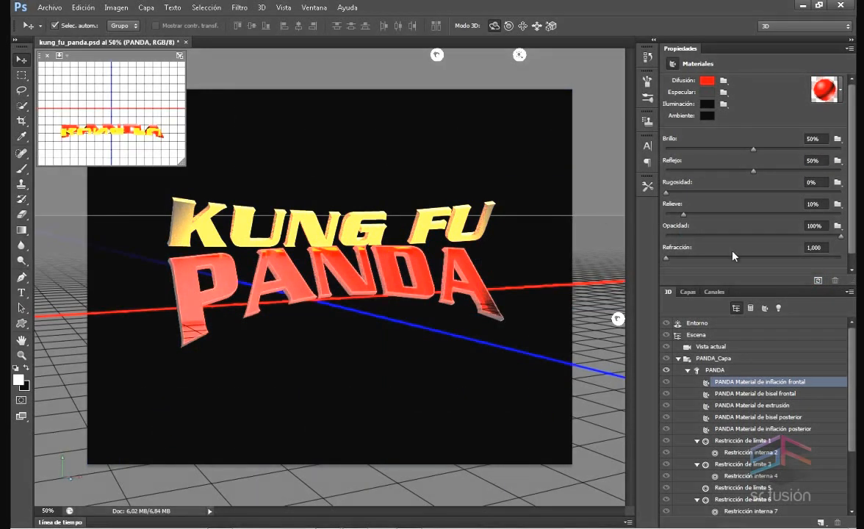
click(779, 308)
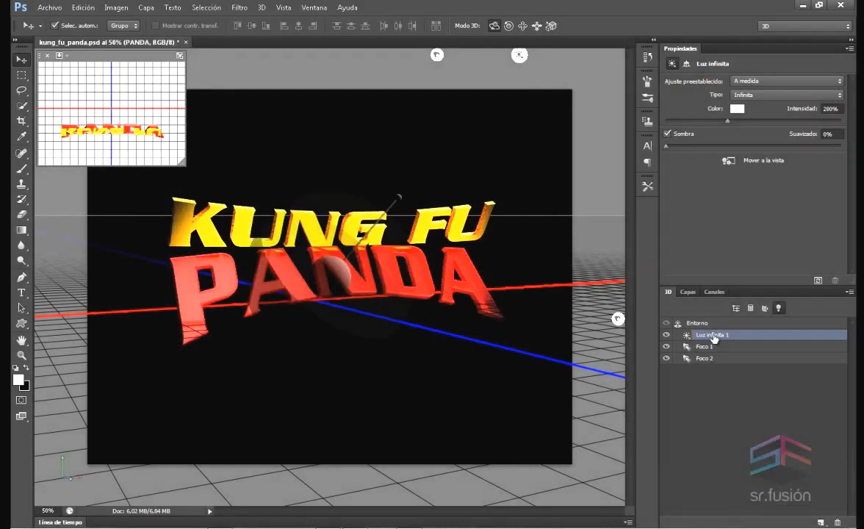
mouse_move(309, 252)
mouse_down()
mouse_move(354, 181)
mouse_move(231, 240)
mouse_move(218, 263)
mouse_move(207, 234)
mouse_move(212, 217)
mouse_move(195, 236)
mouse_move(542, 272)
mouse_move(532, 311)
mouse_move(517, 195)
mouse_move(502, 178)
mouse_move(477, 197)
mouse_move(482, 168)
mouse_move(388, 141)
mouse_move(419, 158)
mouse_move(393, 220)
mouse_move(445, 149)
mouse_move(397, 172)
mouse_move(383, 214)
mouse_move(405, 222)
mouse_move(280, 292)
mouse_move(278, 281)
mouse_up()
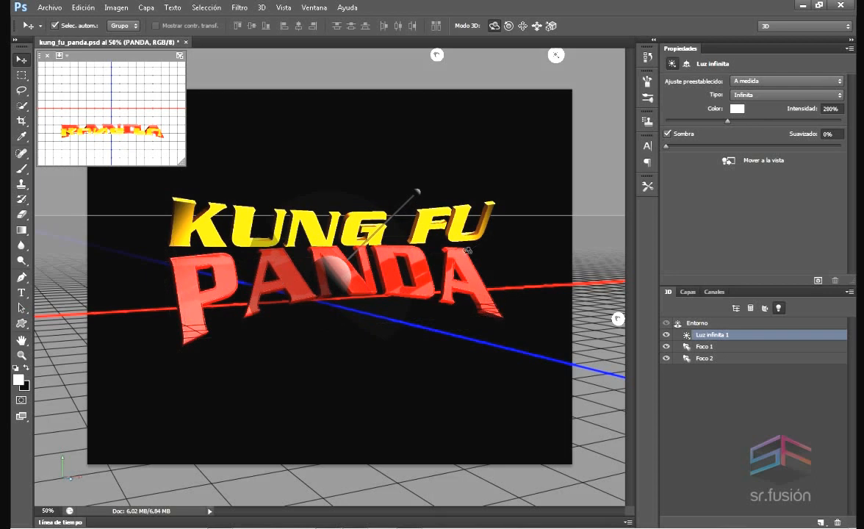
Step: Move the PANDA mesh down about 22 units along Y, away from the KUNG FU text, and render the scene
click(736, 308)
click(728, 370)
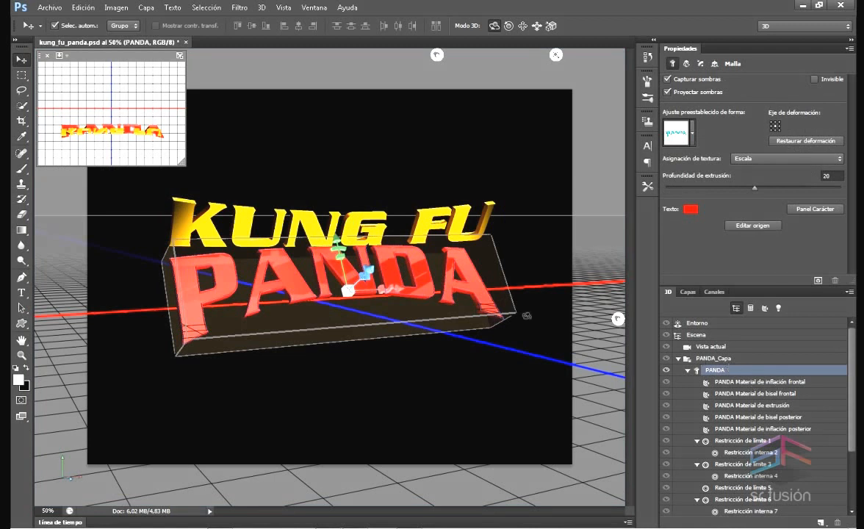
drag(338, 237, 339, 245)
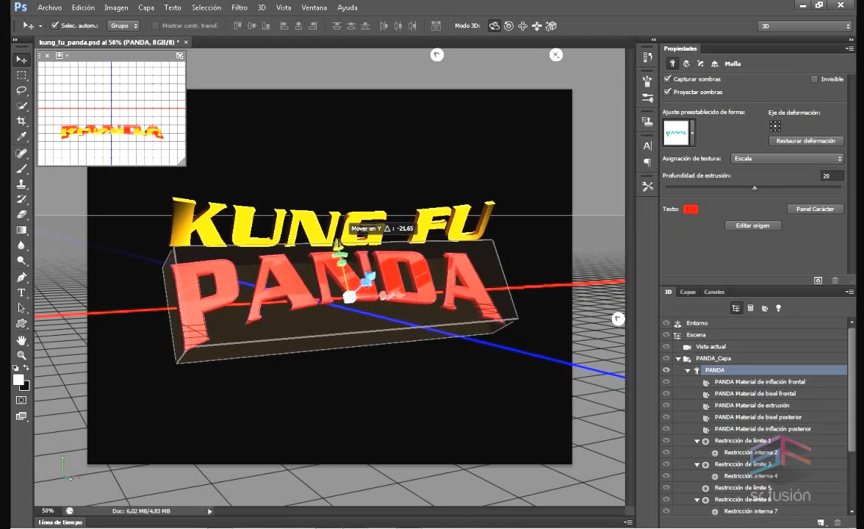
click(820, 280)
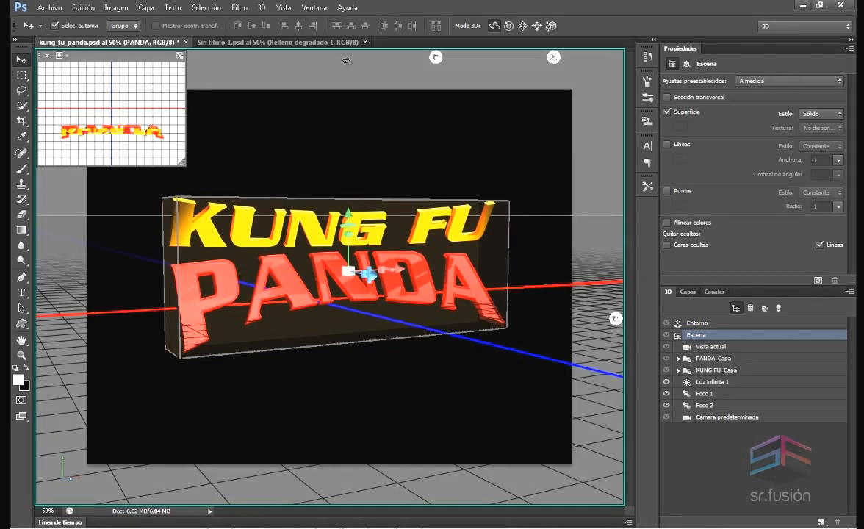
Step: Switch to the Sin título-1.psd document to view the finished reference title
click(292, 43)
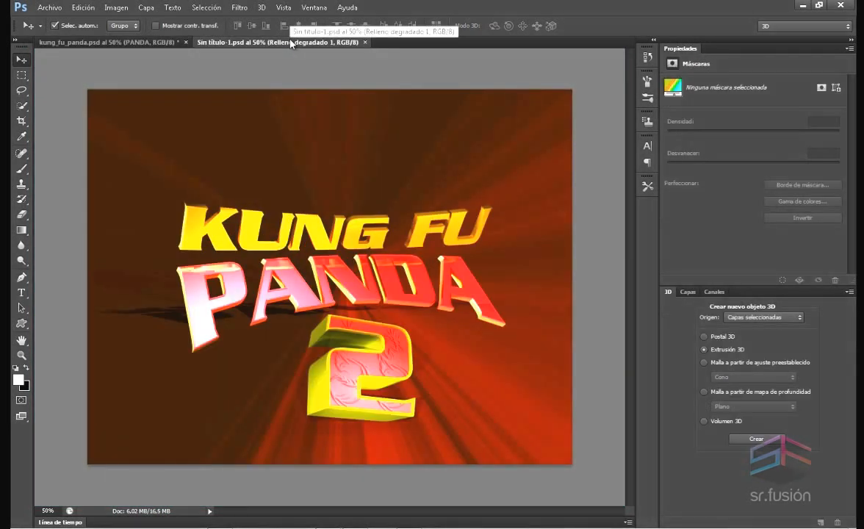